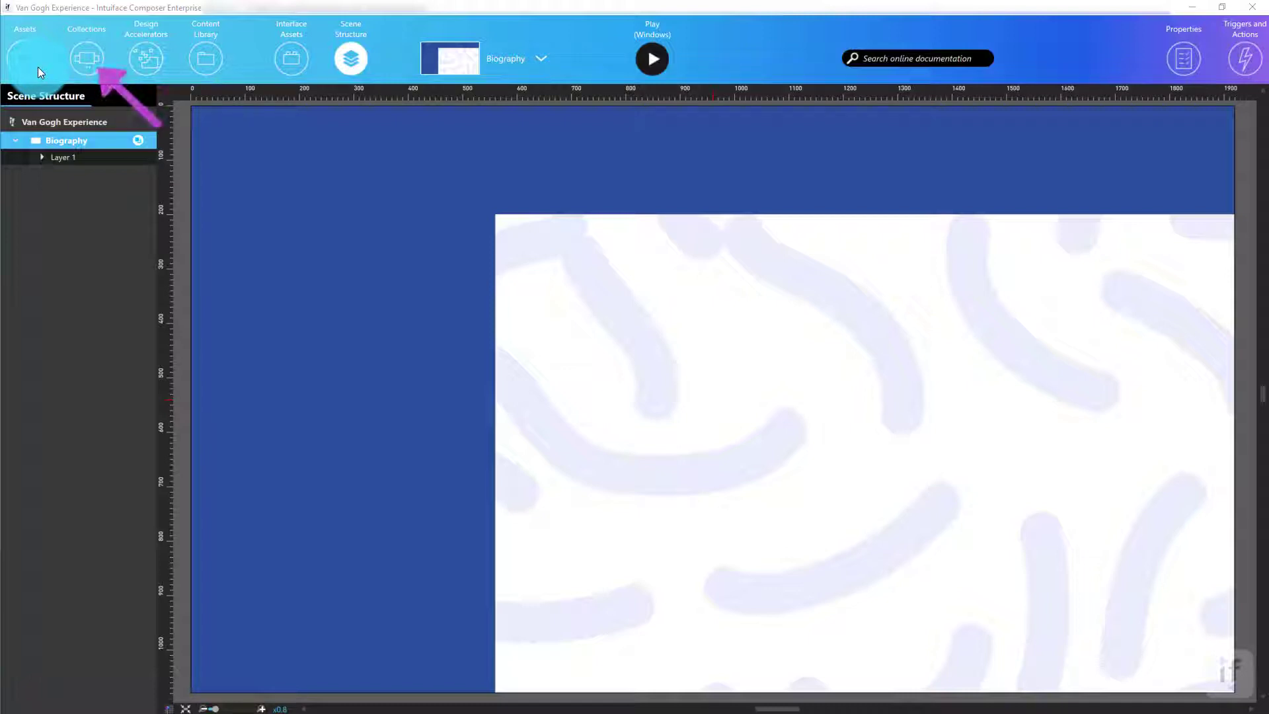
Add an empty Asset Grid collection to the middle of the Biography scene
click(94, 62)
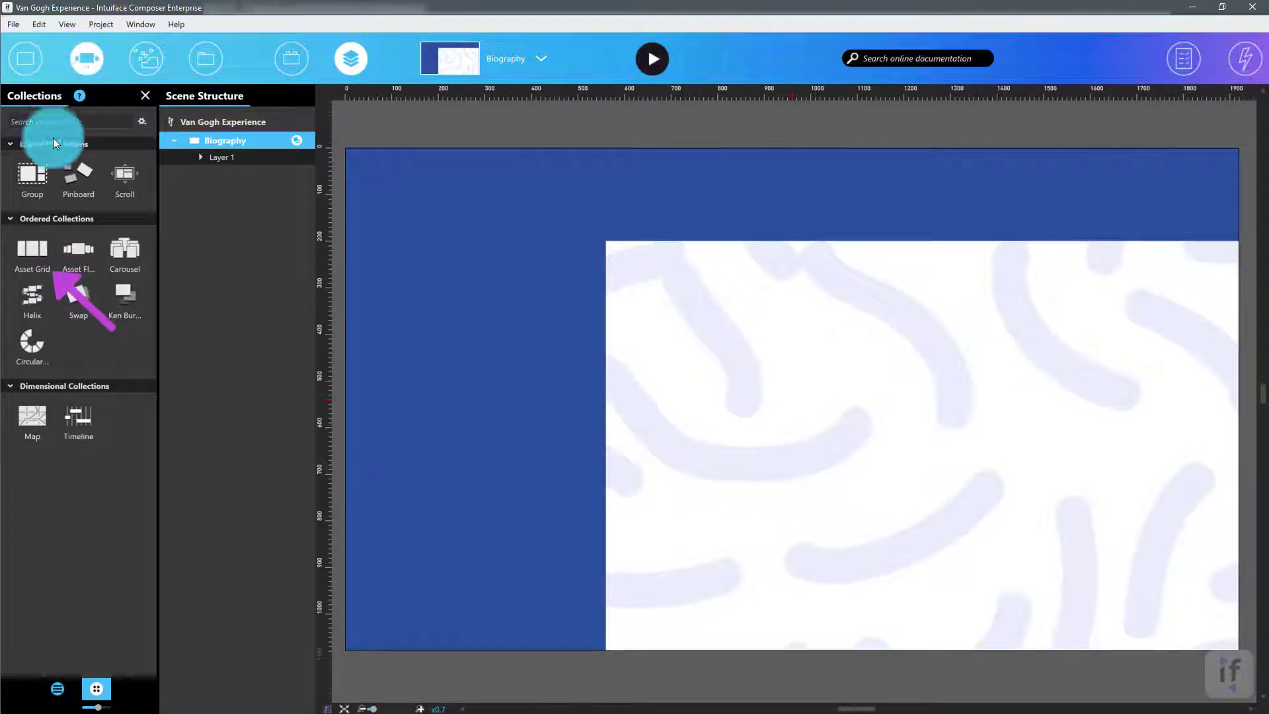
drag(33, 258, 37, 255)
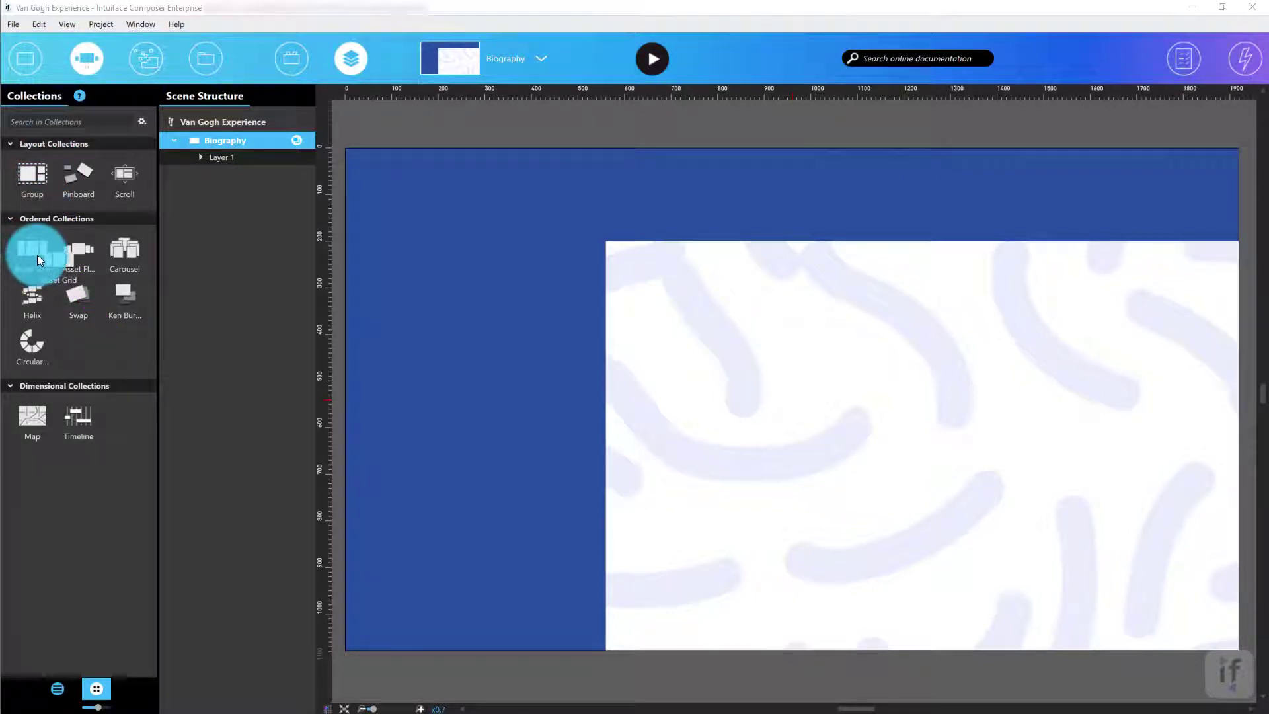
drag(824, 408, 824, 409)
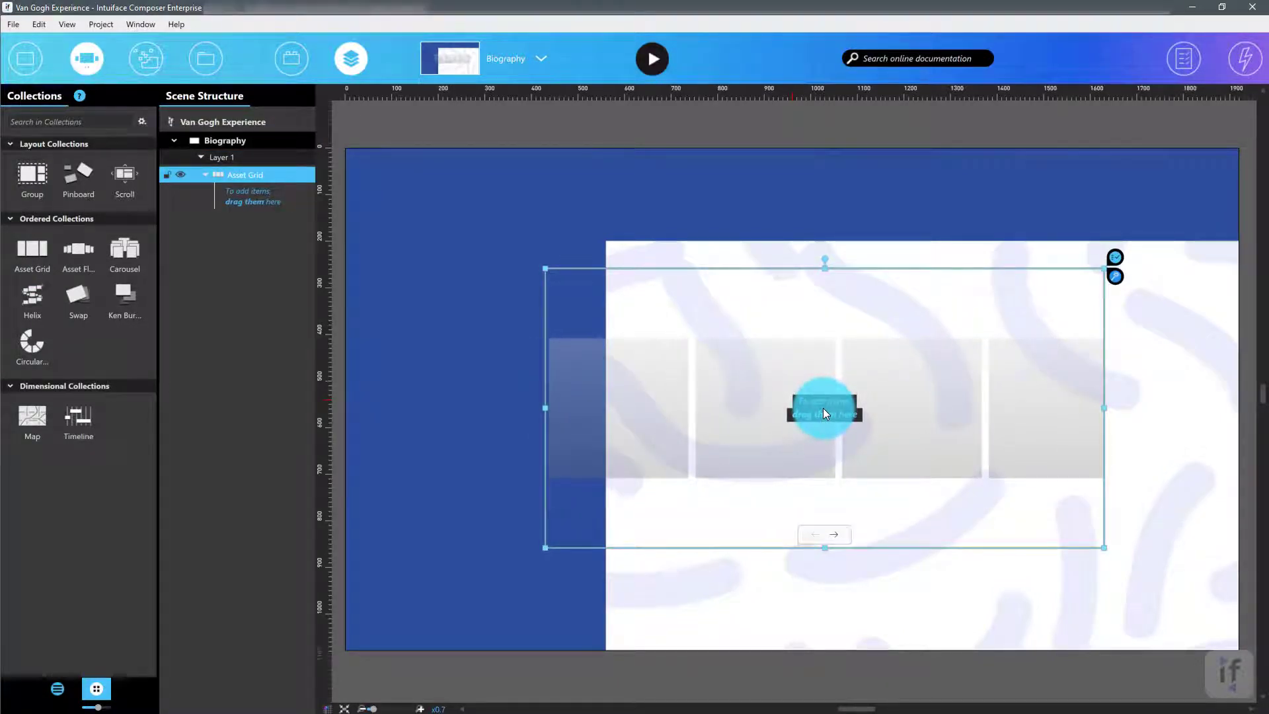
Add the images Bio-1.png through Bio-4.png from the Content Library to the Asset Grid
click(205, 60)
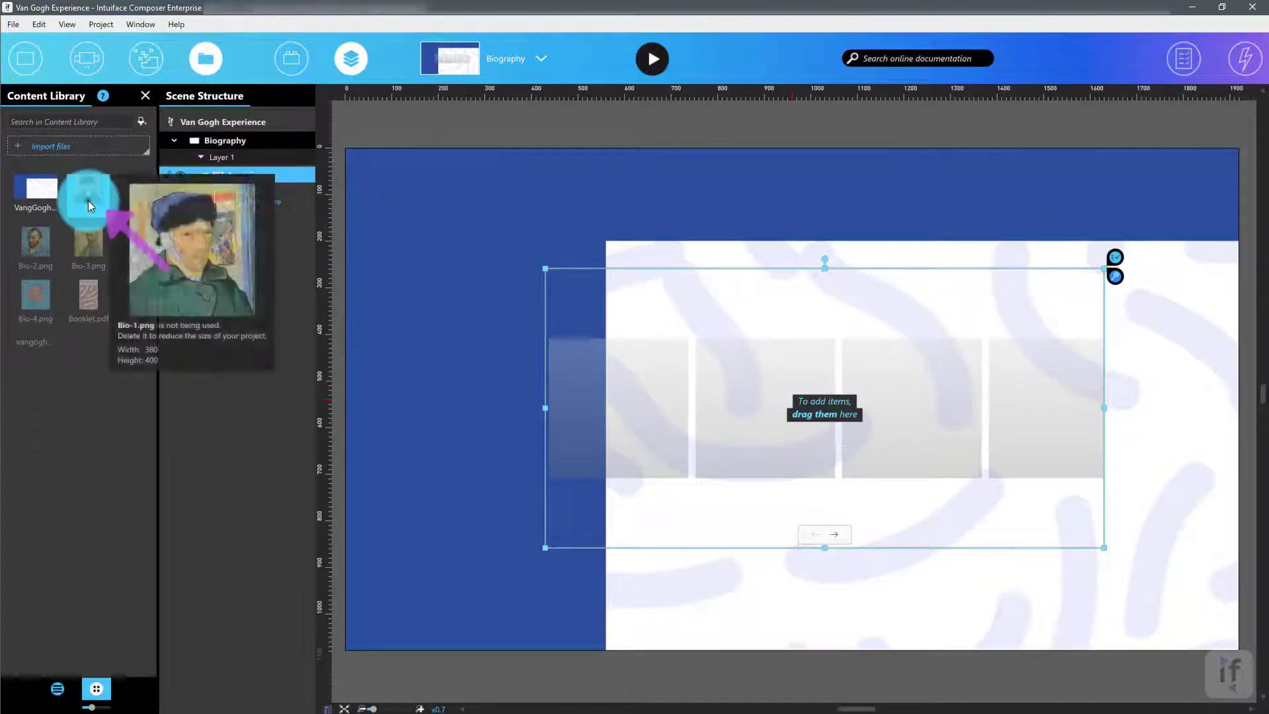
shift+click(89, 201)
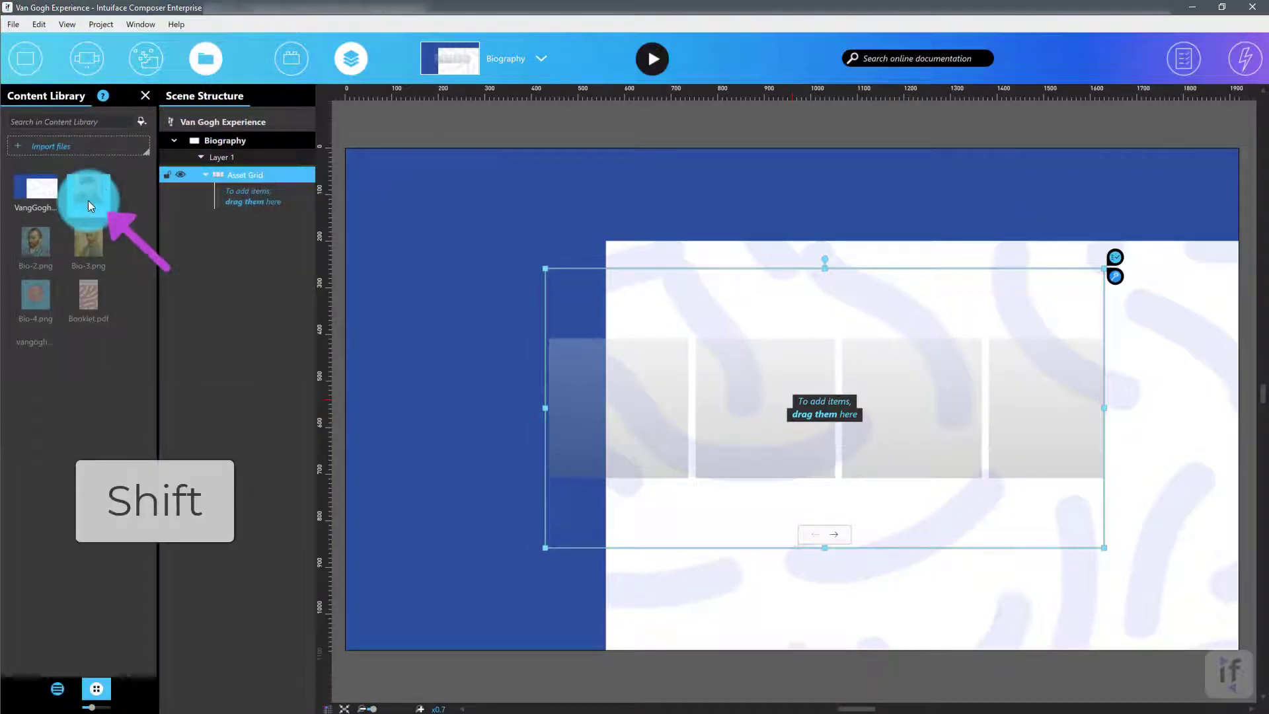
shift+click(41, 310)
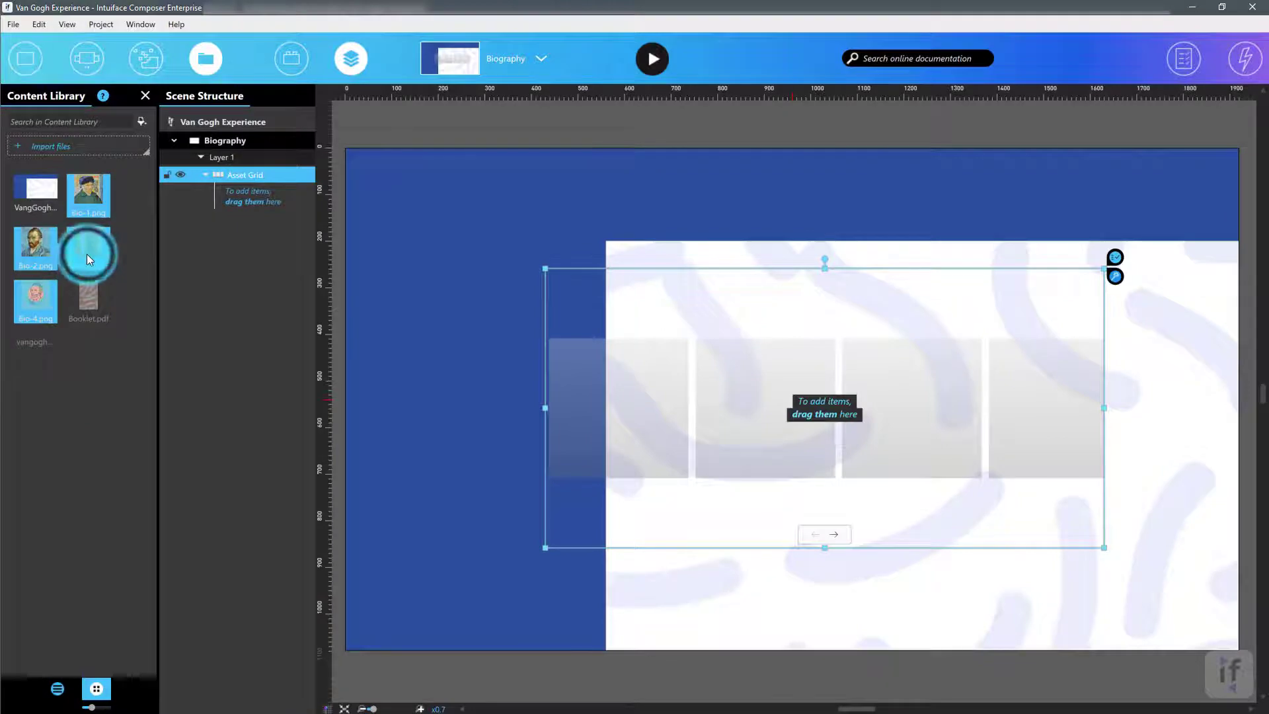
mouse_move(87, 256)
drag(87, 256, 822, 396)
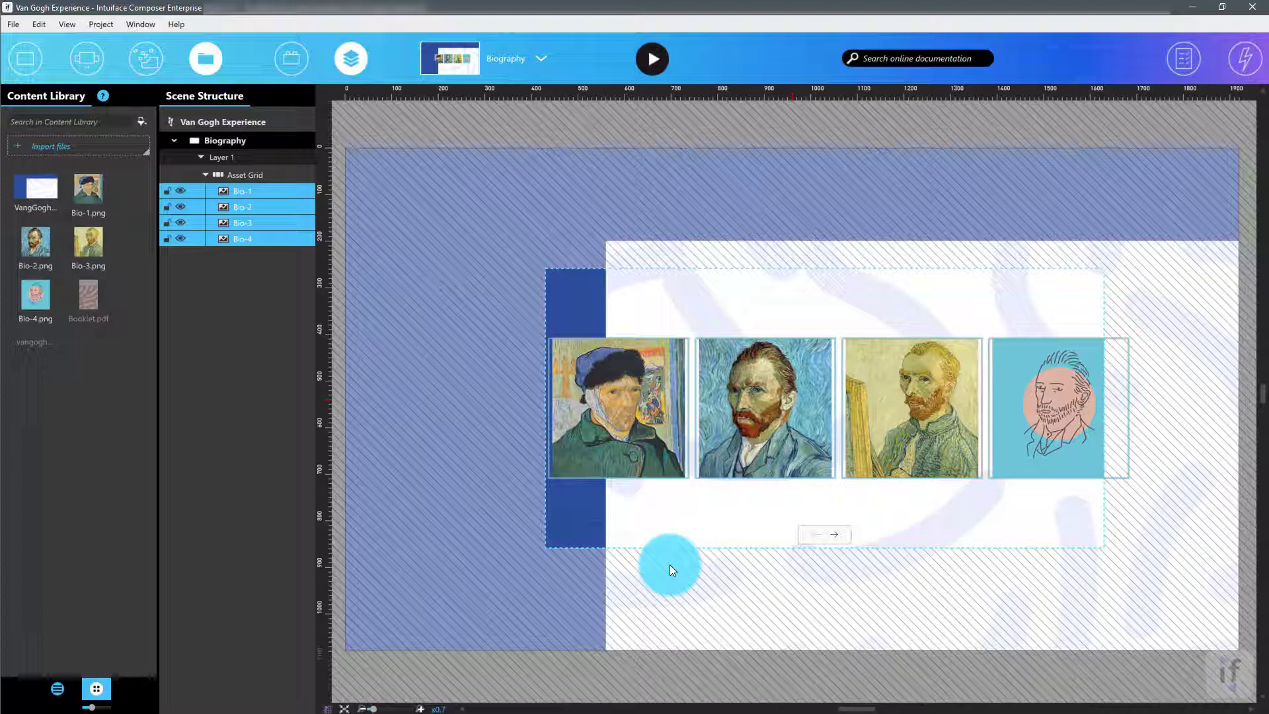
Convert the Asset Grid collection into a Ken Burns Effect collection
click(668, 525)
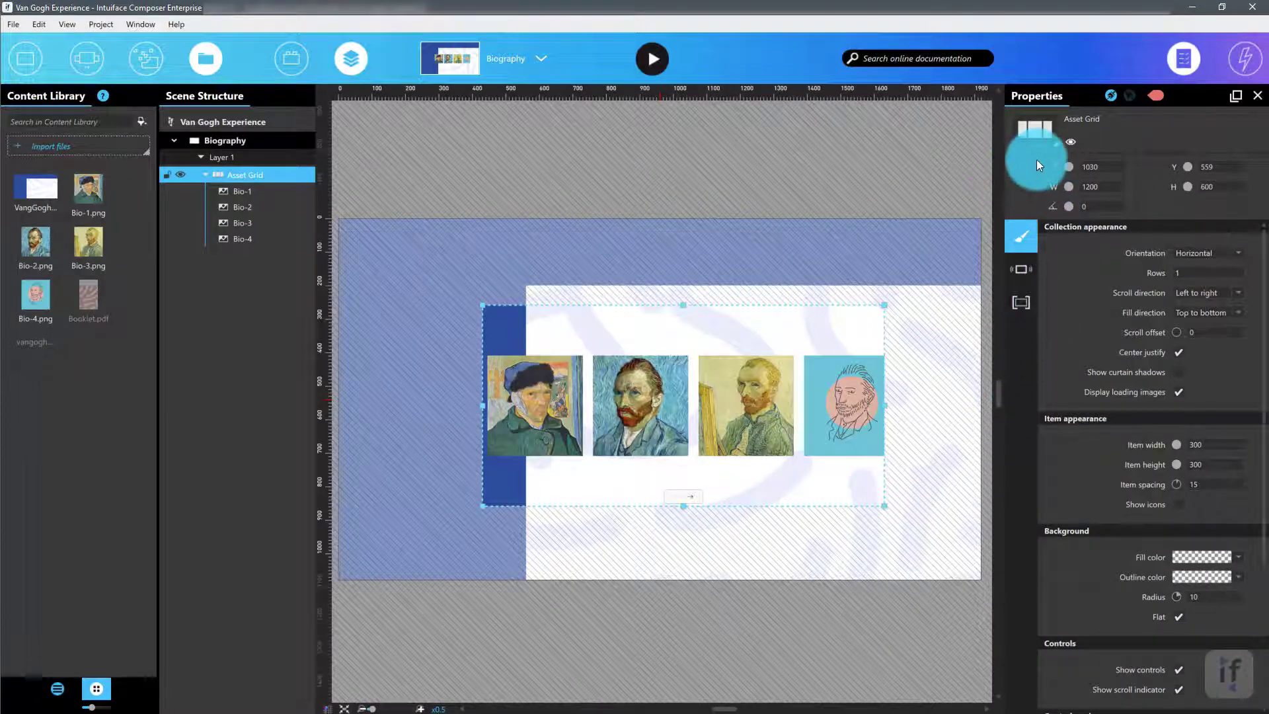
click(1052, 139)
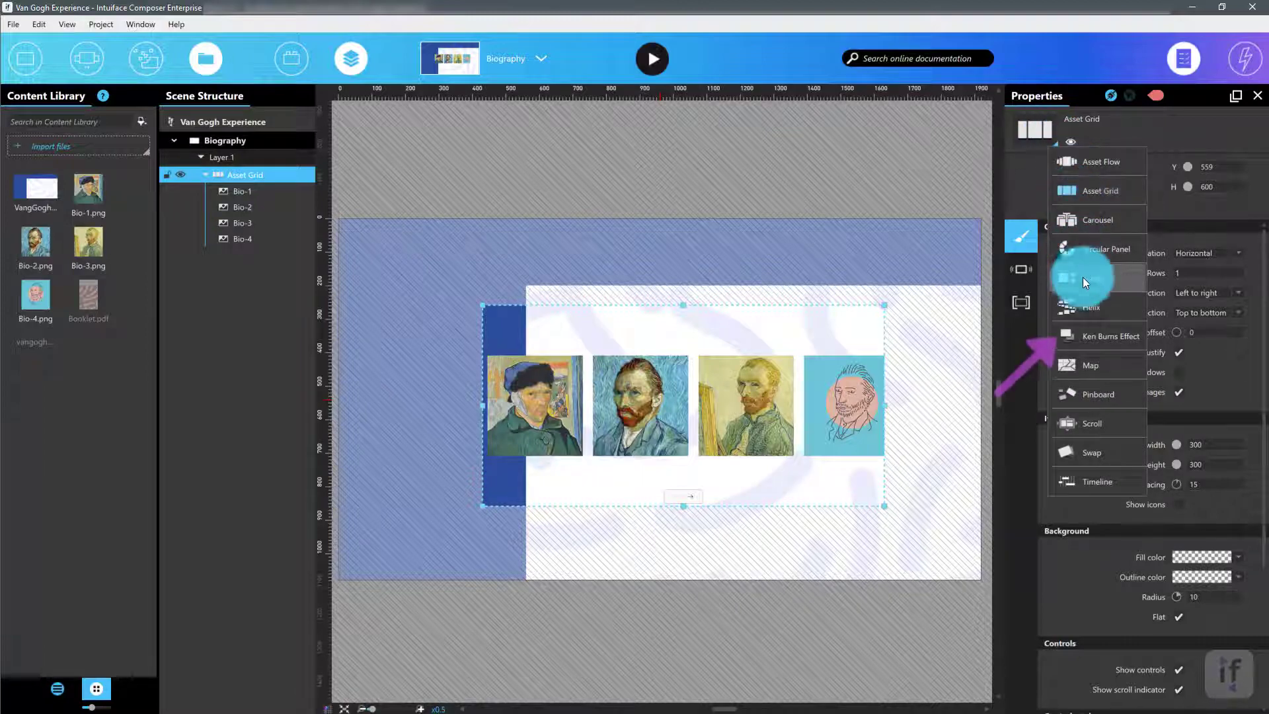
click(1085, 343)
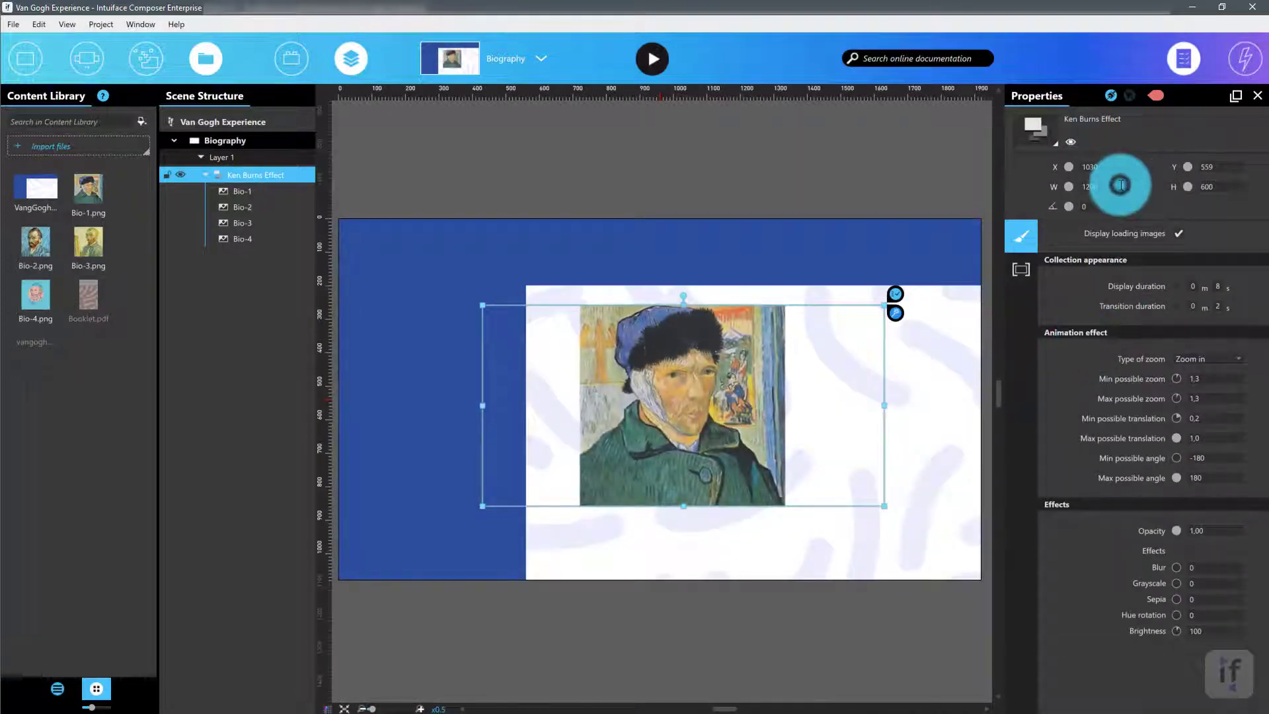
Set the Ken Burns Effect collection to width 300 and height 400, and position it at X 1690, Y 450
text(300)
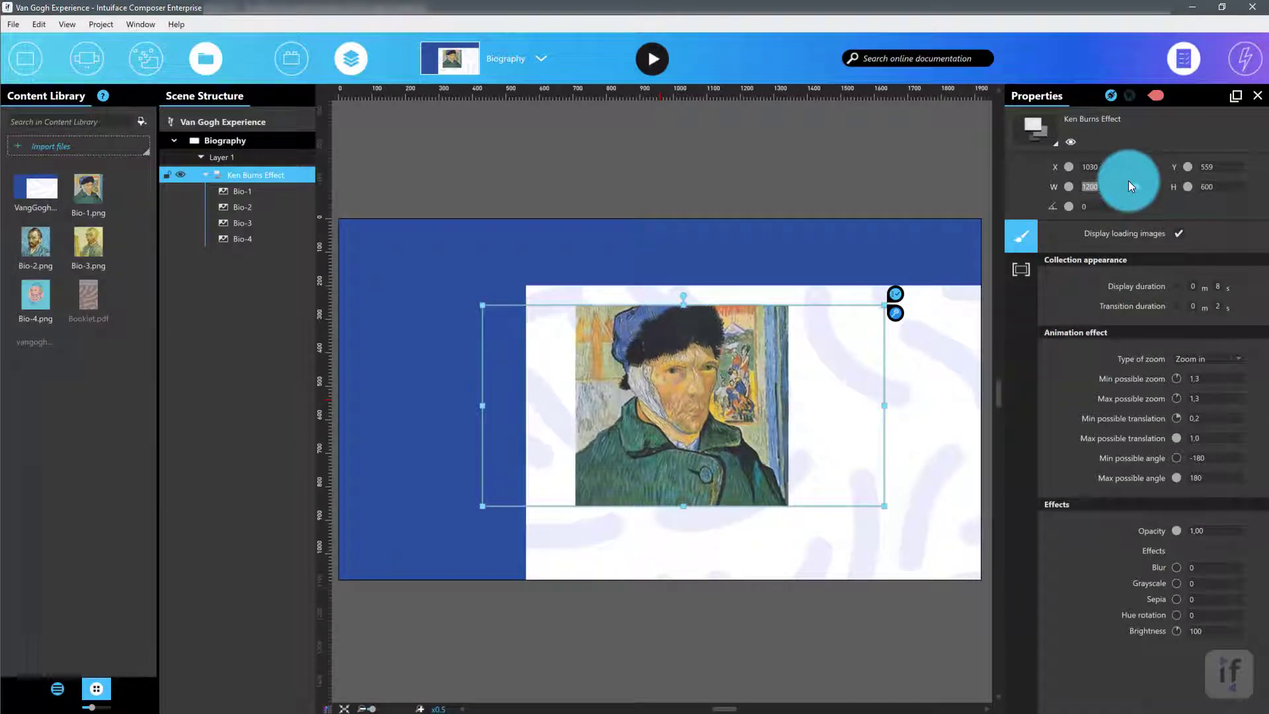
click(1229, 186)
text(400)
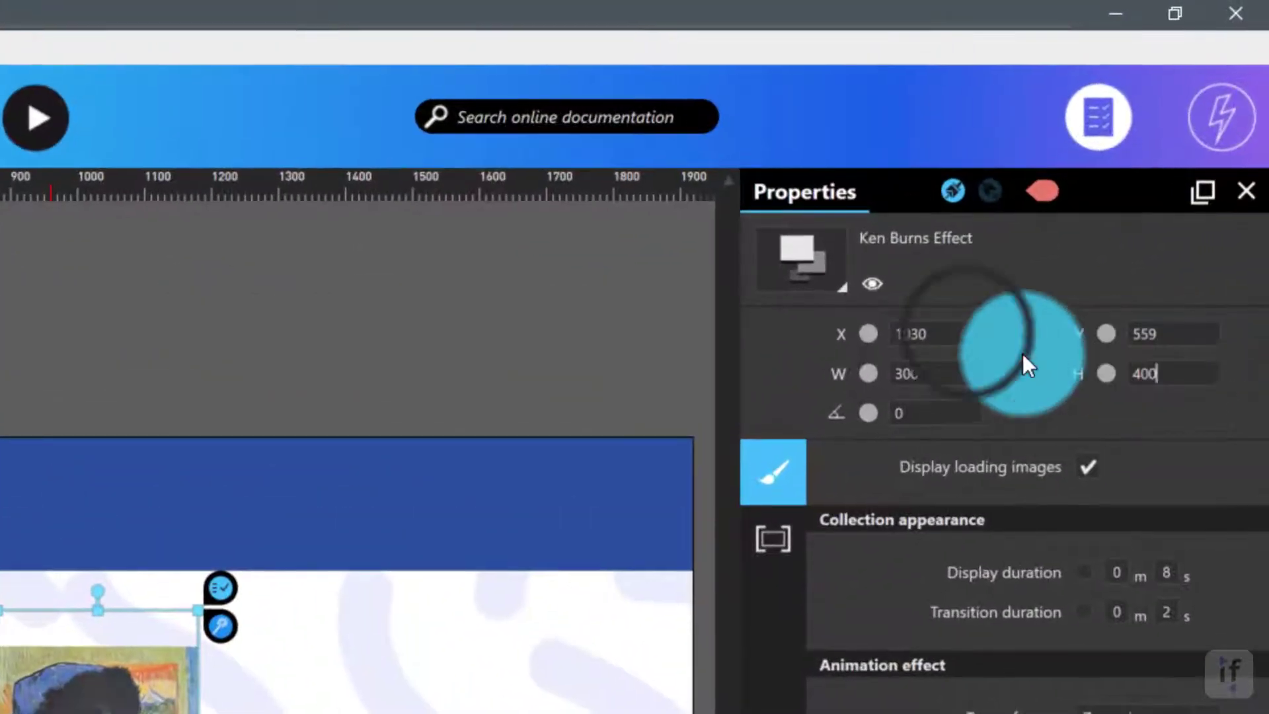
click(967, 332)
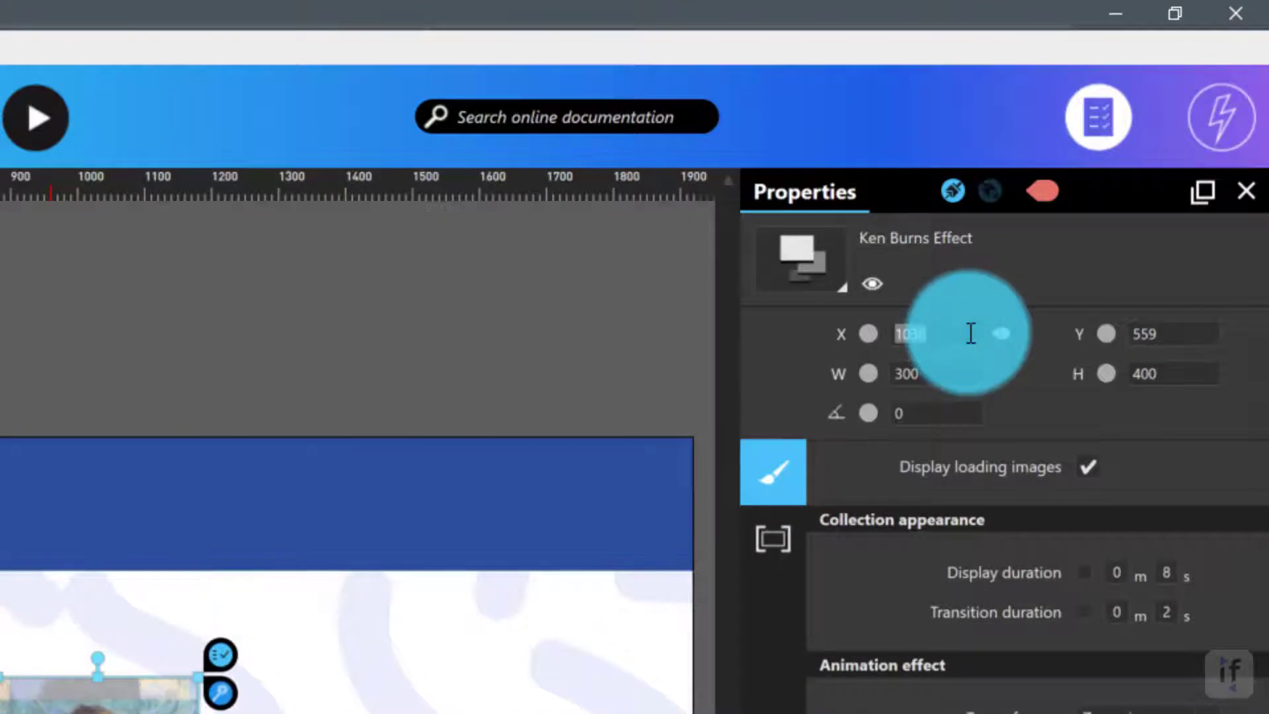
text(690)
click(1206, 324)
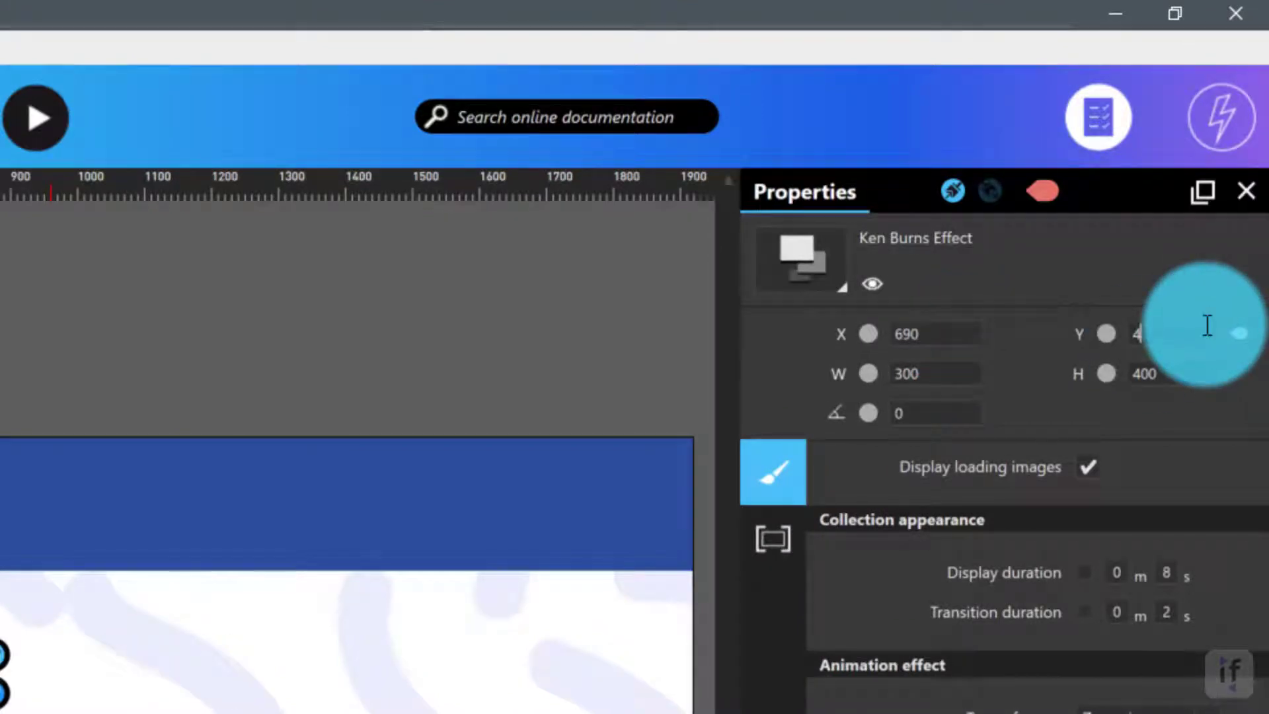
key(Tab)
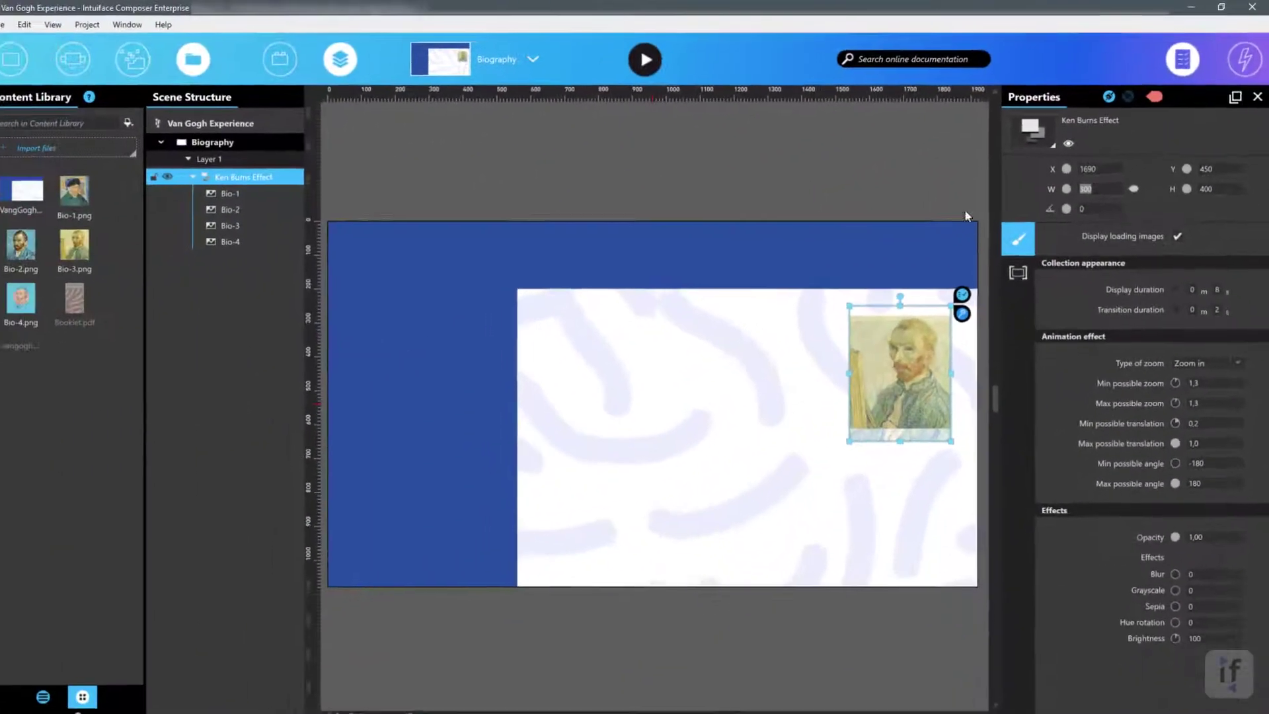
click(625, 447)
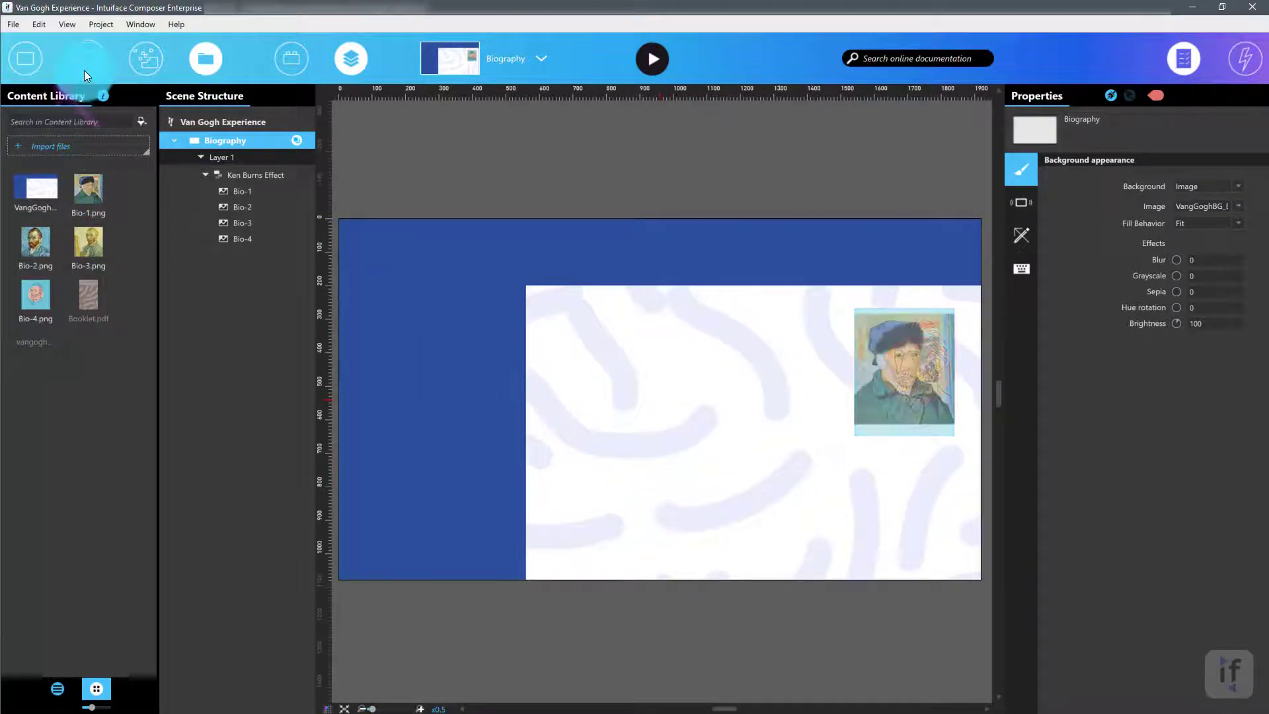
Insert a Simple Text asset in the scene and move it onto the blue side band at about X 290, Y 573
click(35, 54)
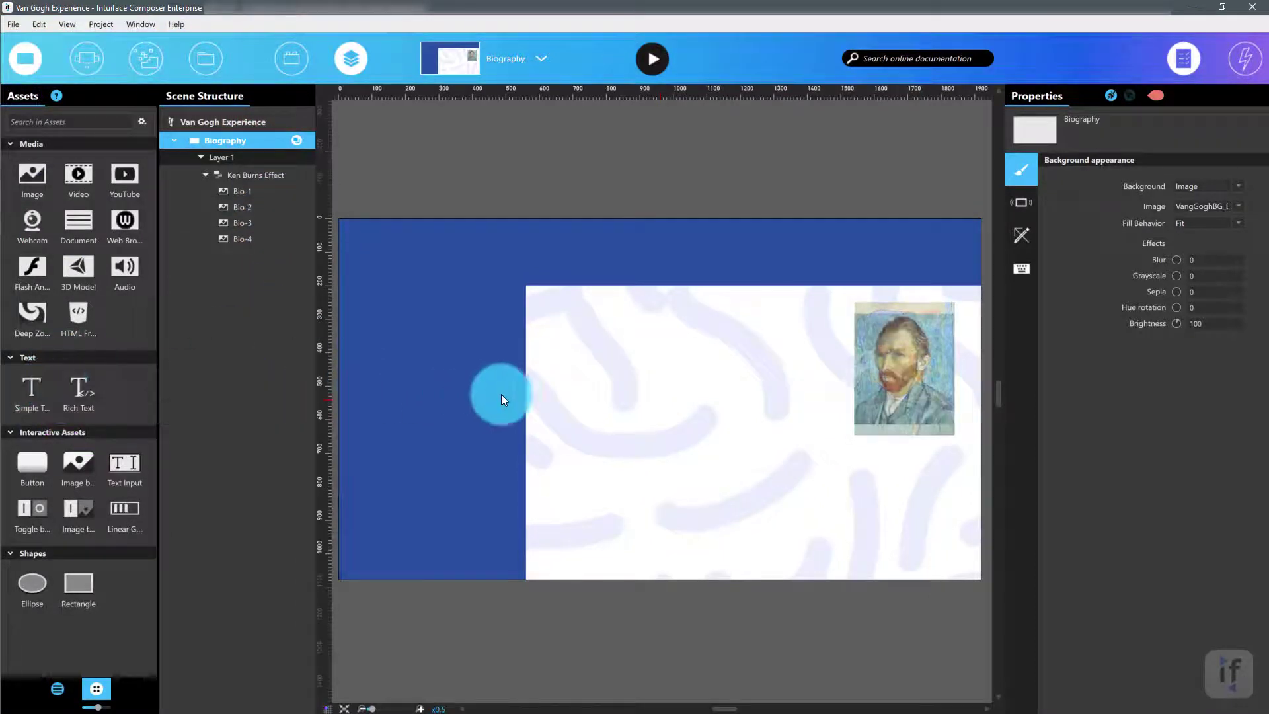
right_click(584, 391)
mouse_move(637, 400)
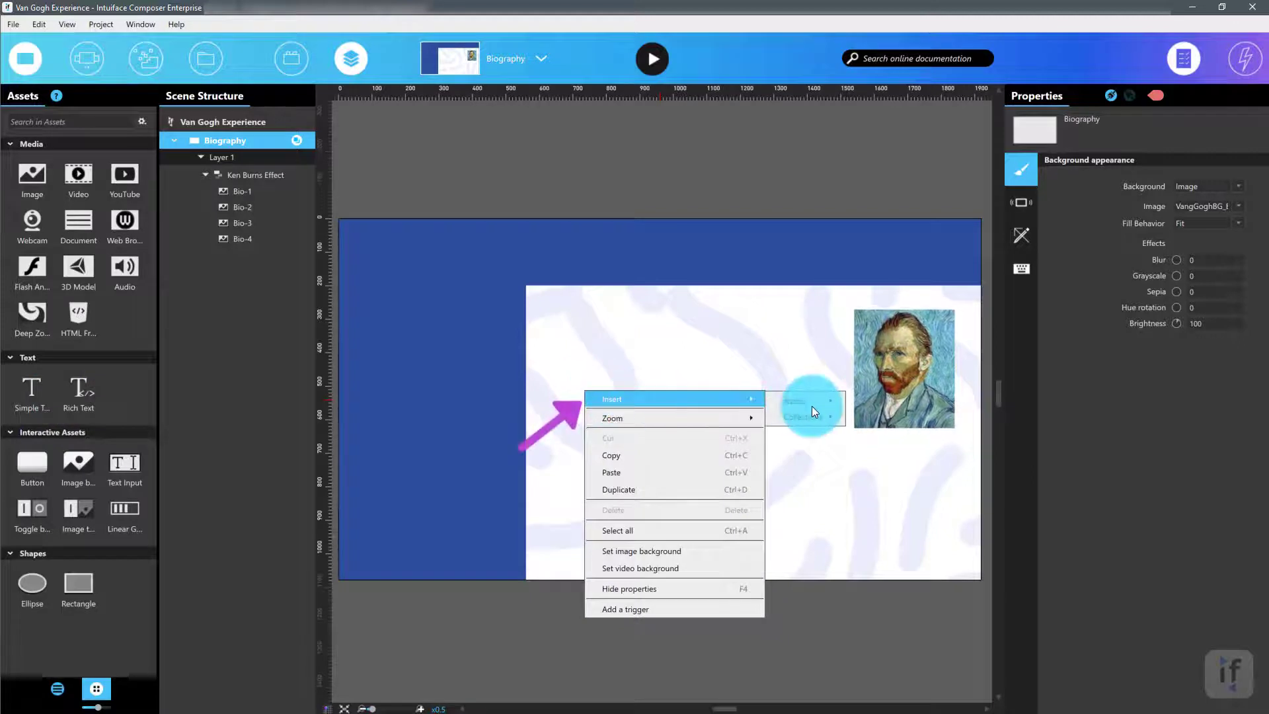
mouse_move(823, 398)
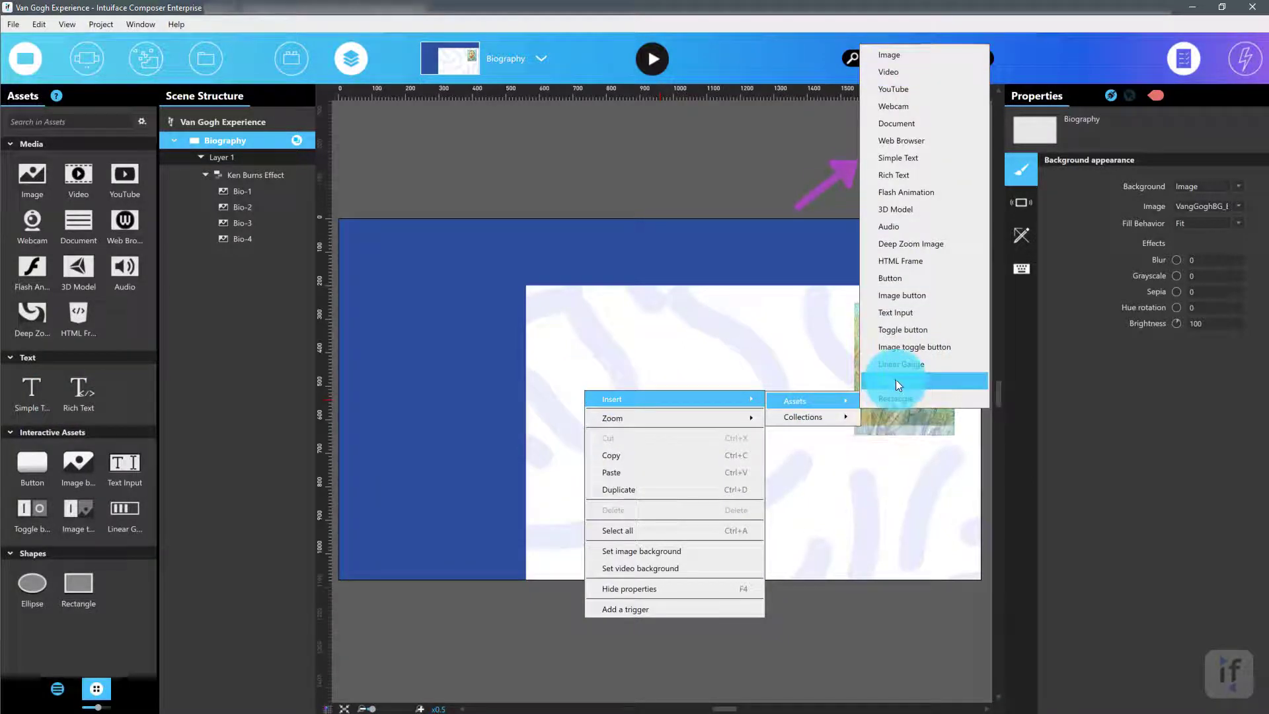
click(898, 161)
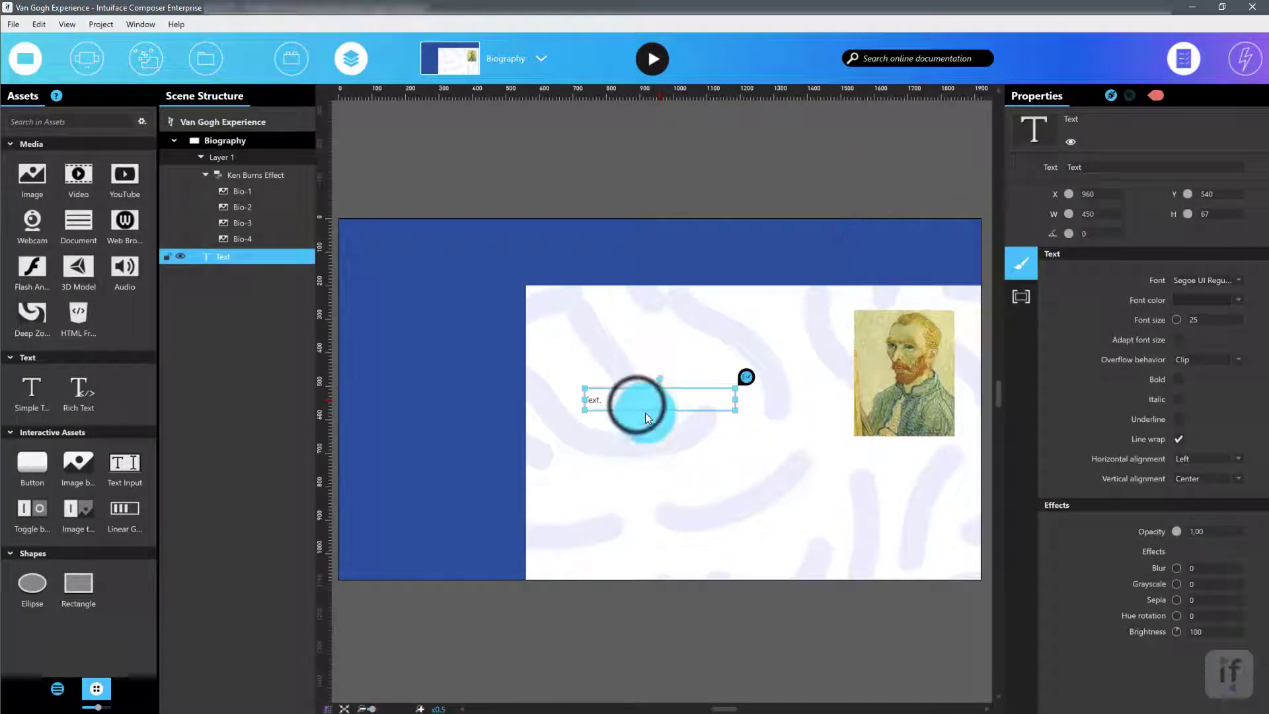
drag(636, 404, 414, 415)
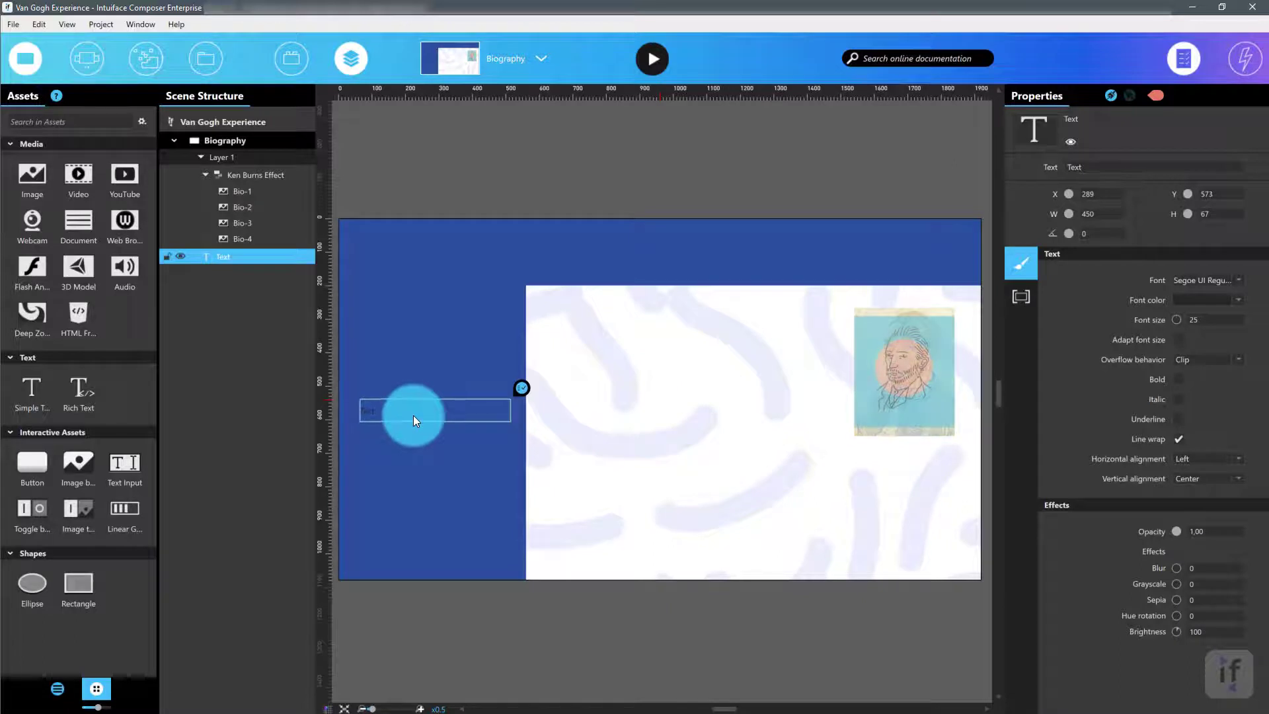
Replace the text asset's placeholder content with BIOGRAPHY
double_click(411, 414)
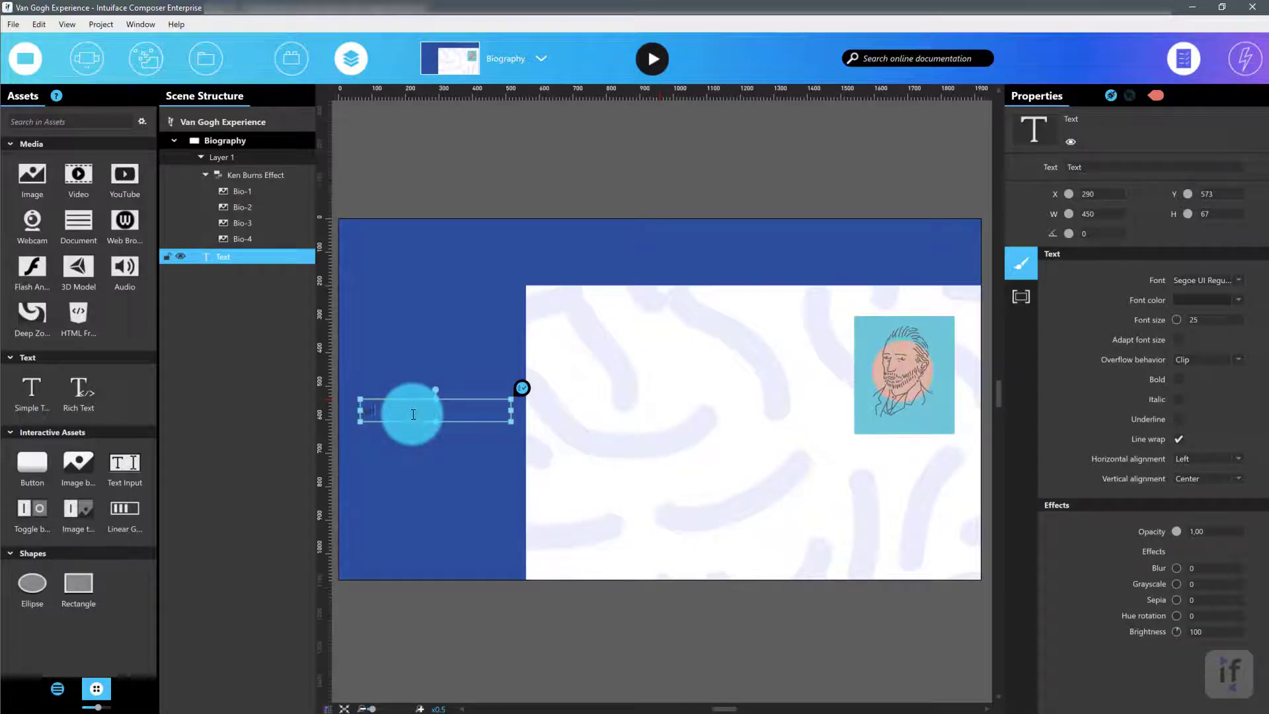
double_click(368, 413)
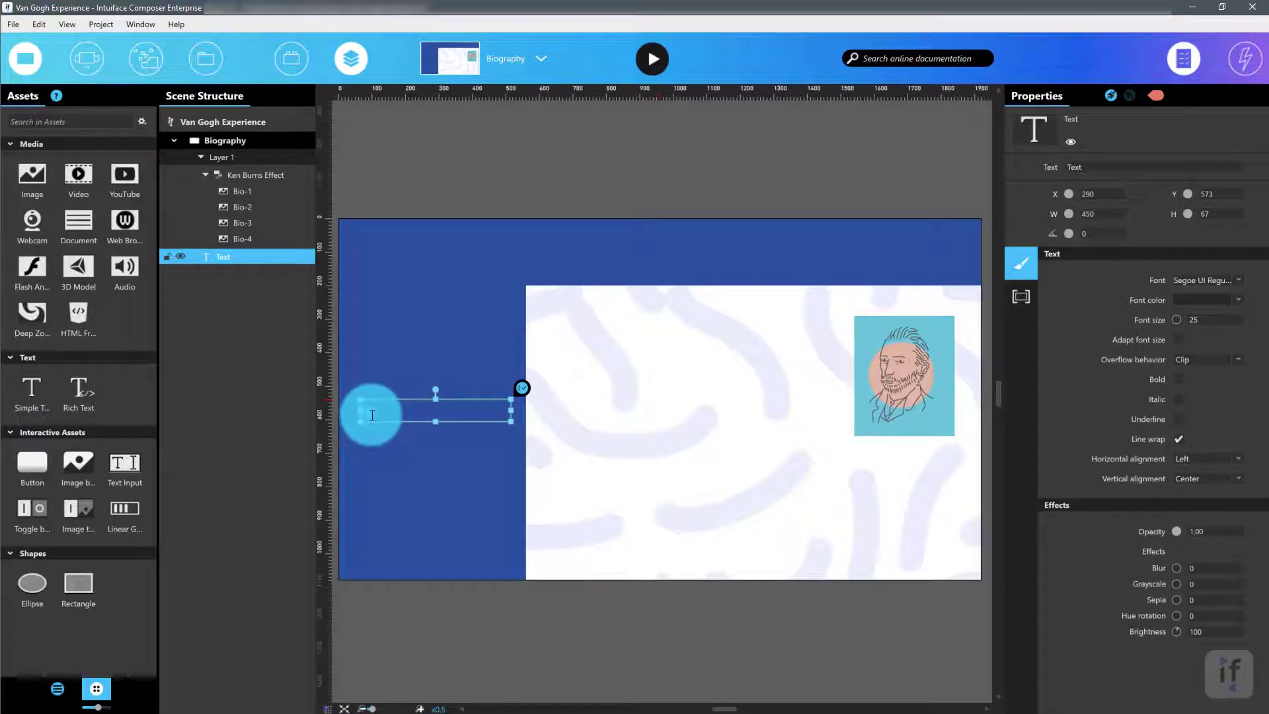
text(BIOGRA)
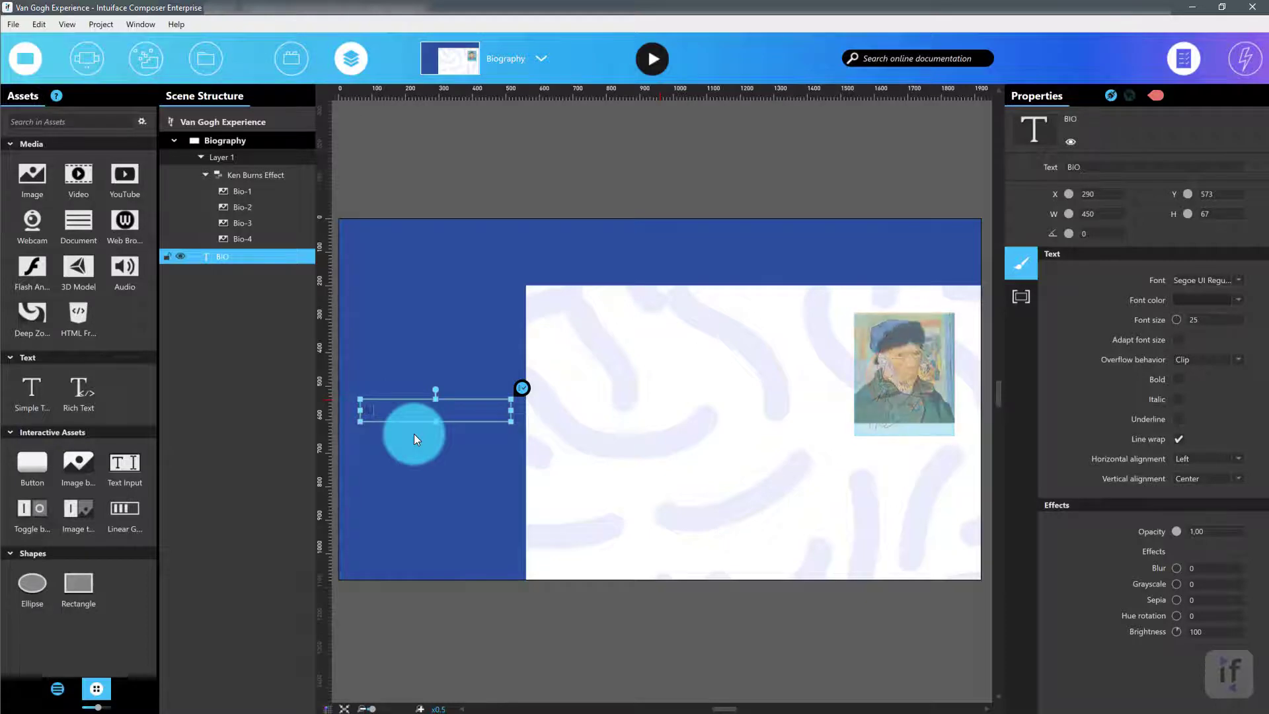
text(PHY)
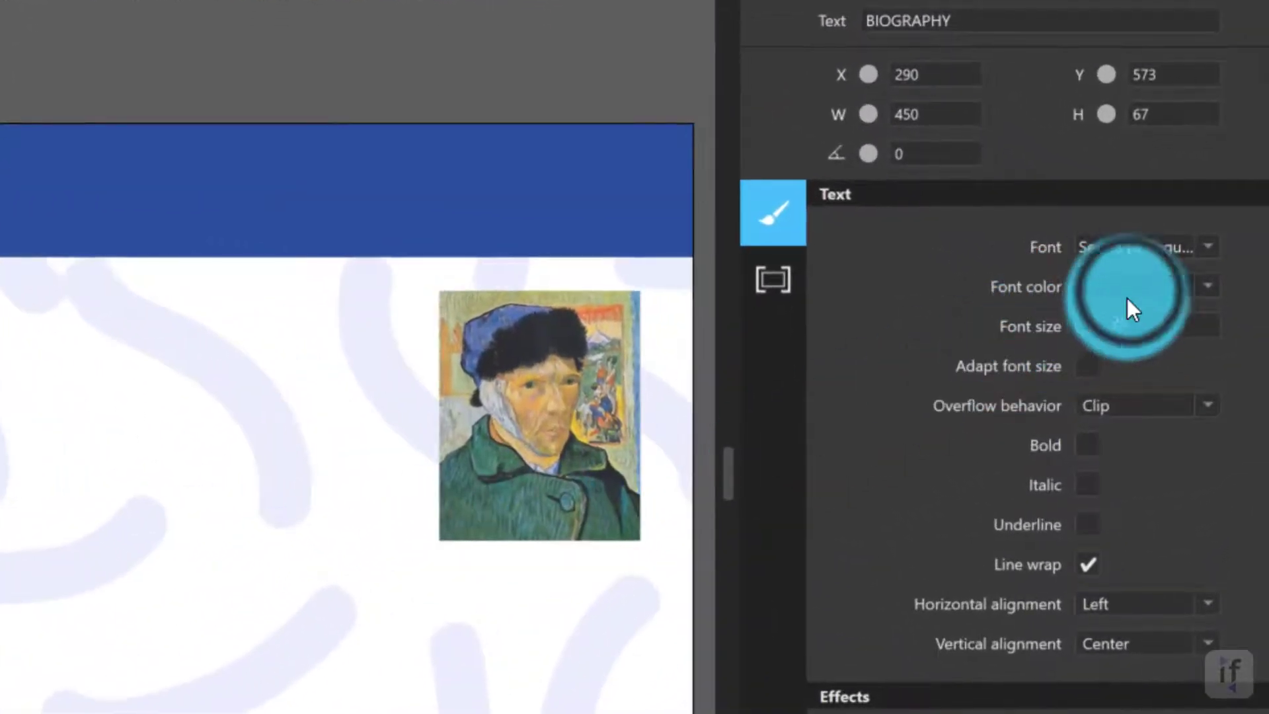
Make the BIOGRAPHY text solid white (#FFFFFFFF) at font size 80 and enlarge its box to a height of about 160
click(1140, 294)
drag(799, 516, 713, 430)
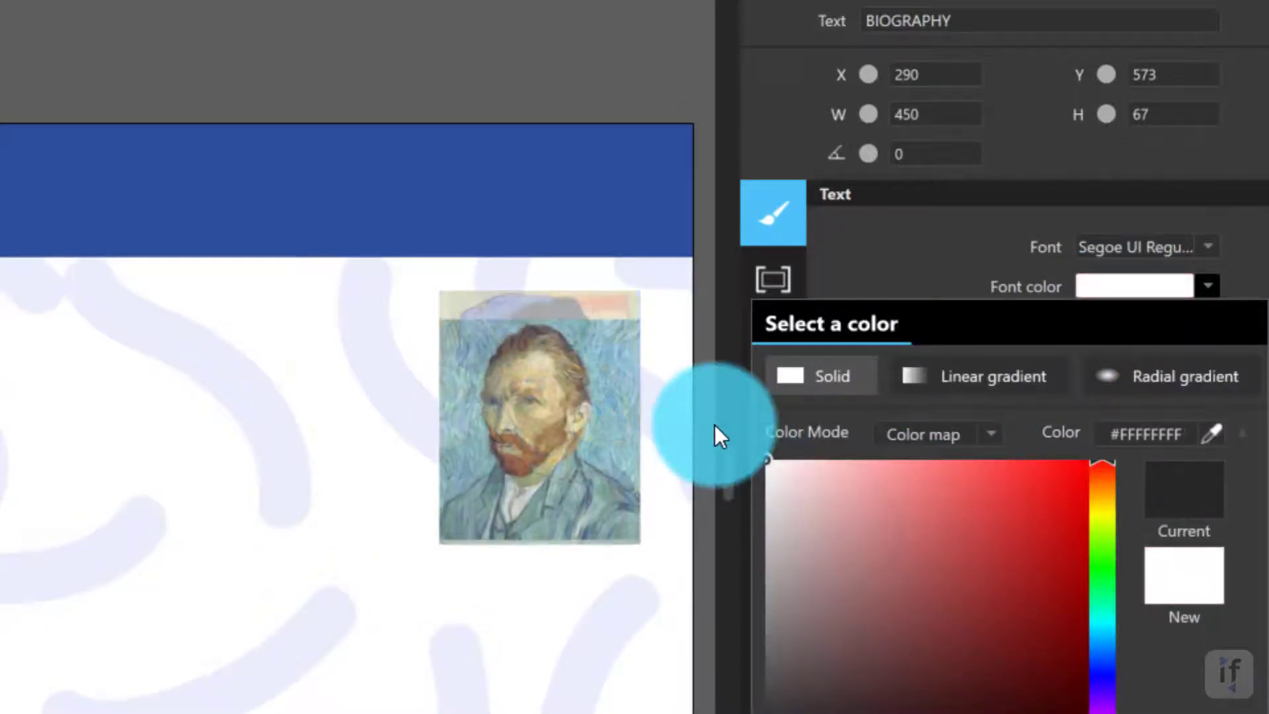
click(1166, 334)
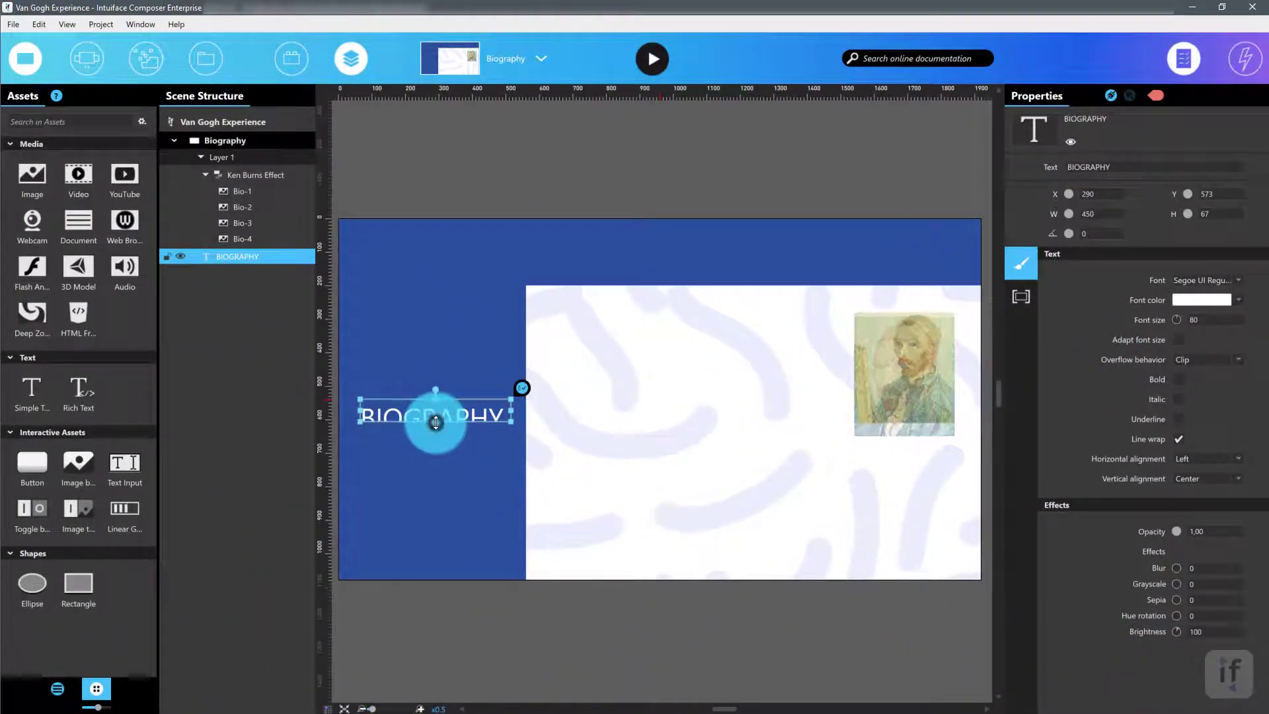
drag(436, 421, 437, 454)
Align the BIOGRAPHY text with the vertical middle of the Ken Burns Effect collection
click(913, 373)
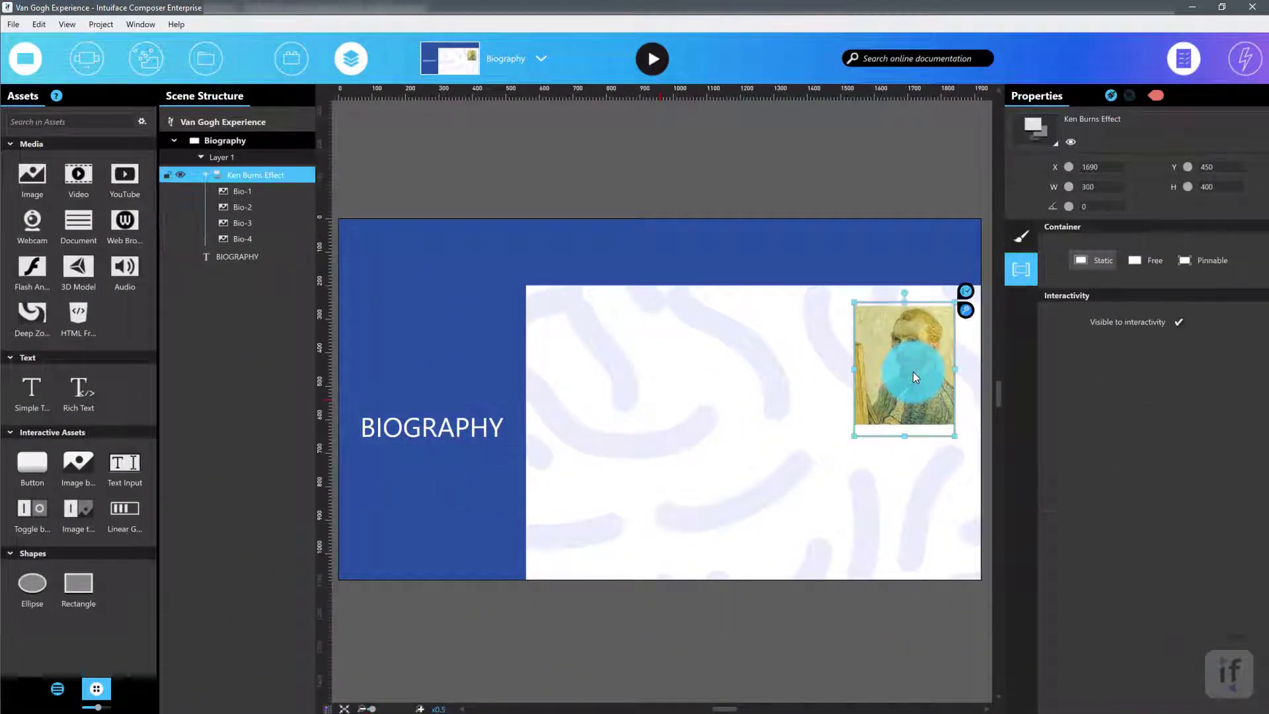
key(shift)
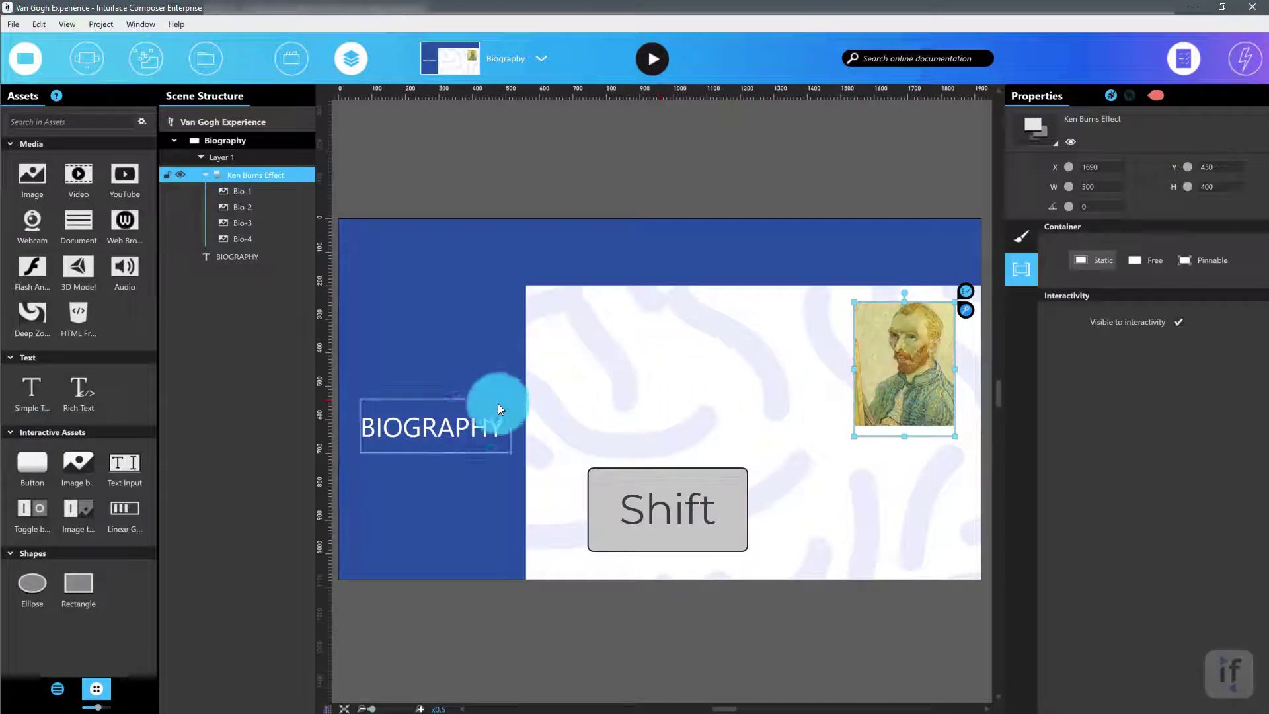
shift+click(463, 427)
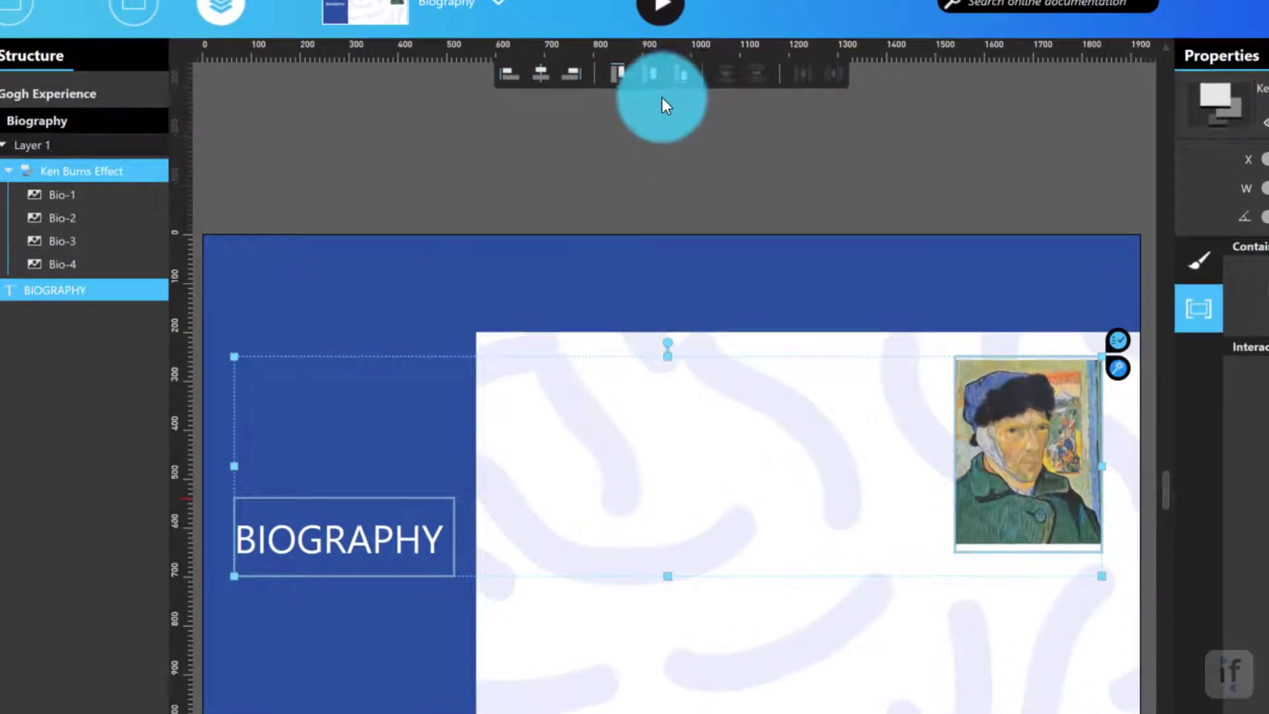
click(642, 76)
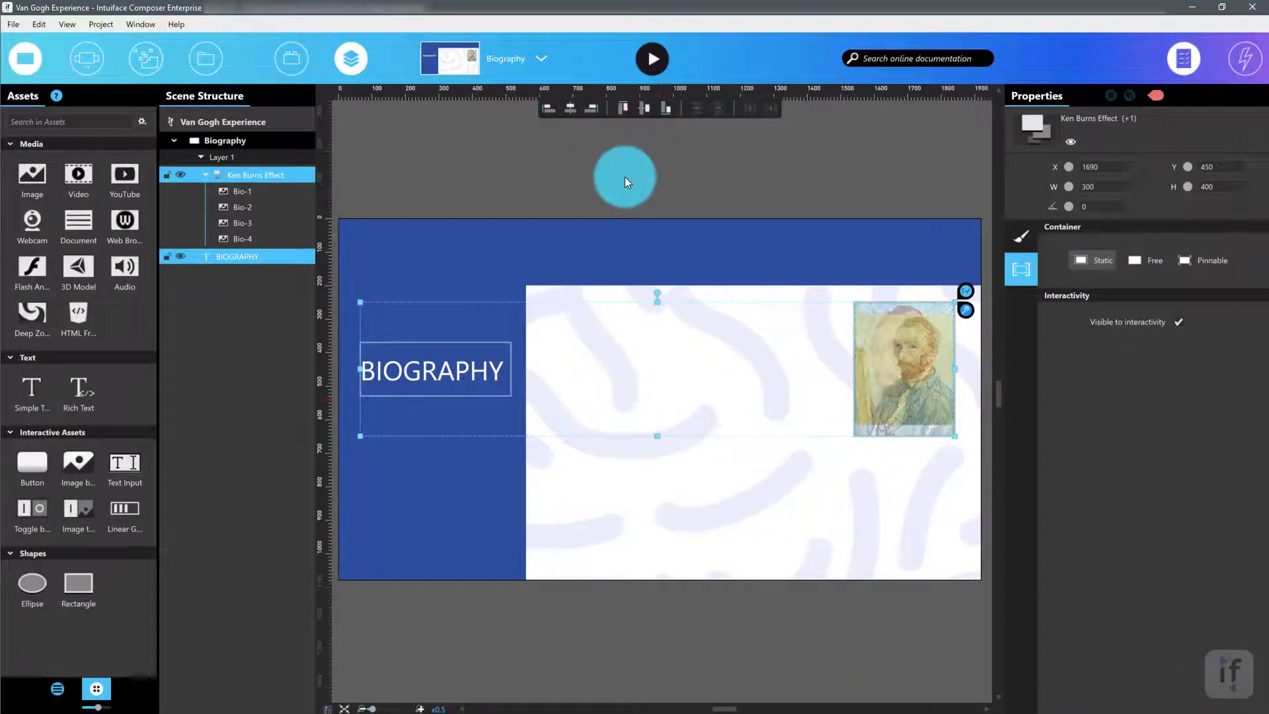
click(624, 176)
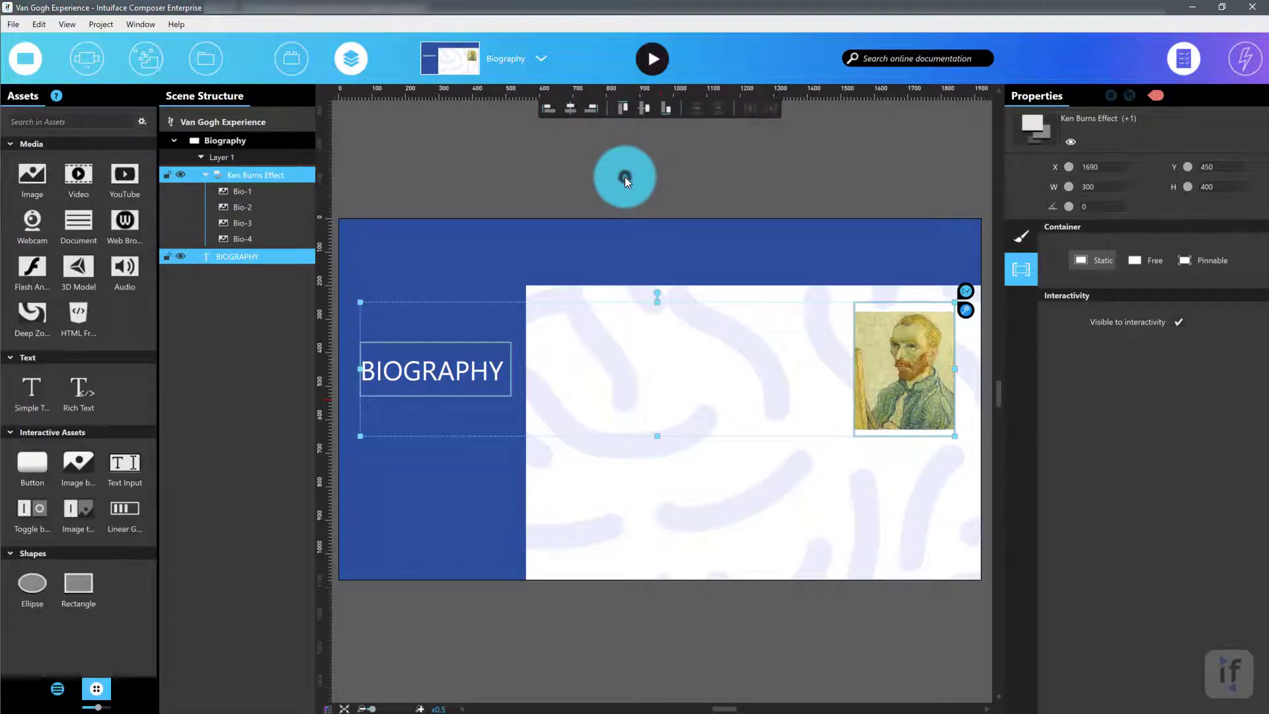
Shift the BIOGRAPHY text slightly left to about X 283, keeping it level with the Ken Burns Effect collection
click(450, 371)
mouse_move(451, 371)
mouse_down()
mouse_move(452, 351)
mouse_move(450, 369)
mouse_up()
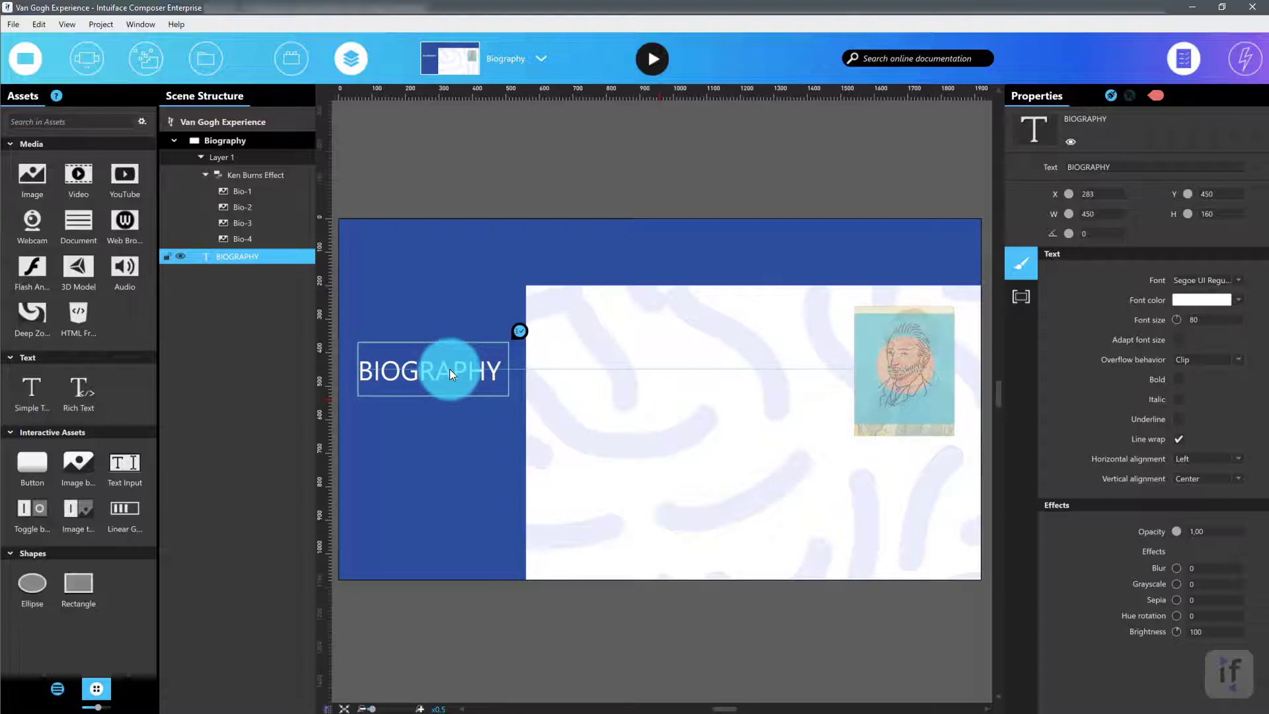
click(642, 157)
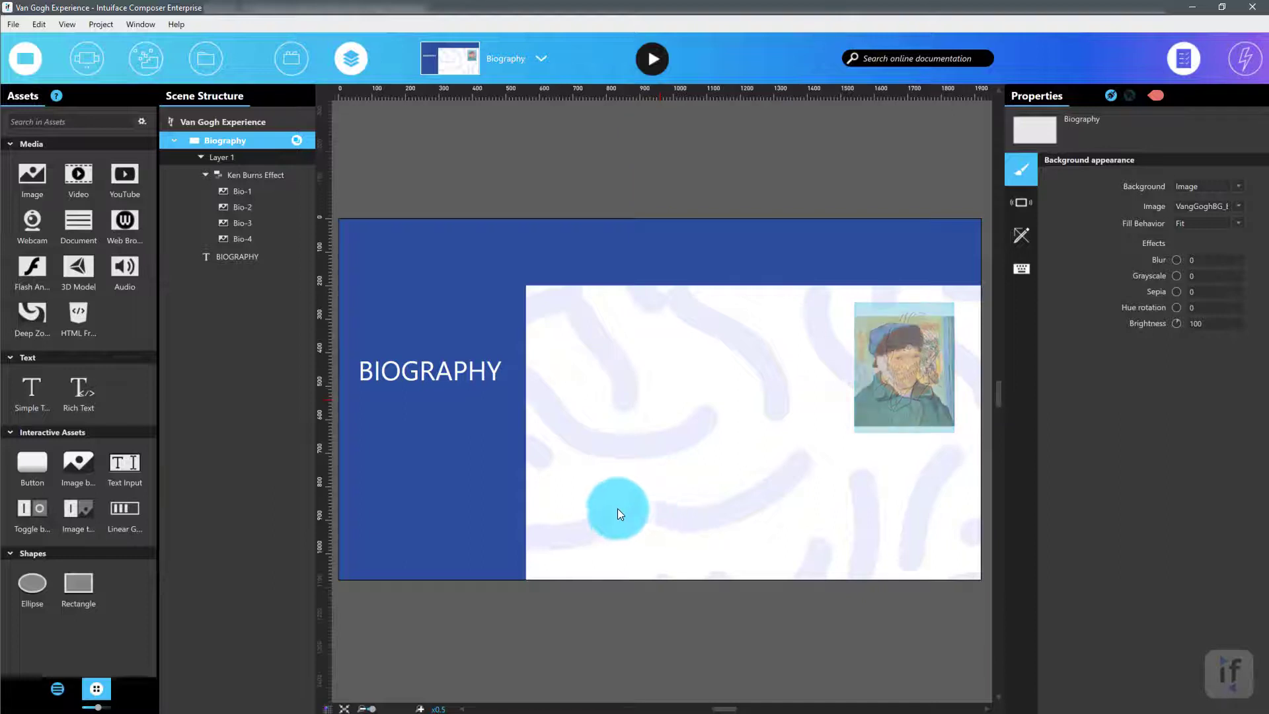
Insert a Simple Text asset into the white area of the Biography scene
right_click(577, 506)
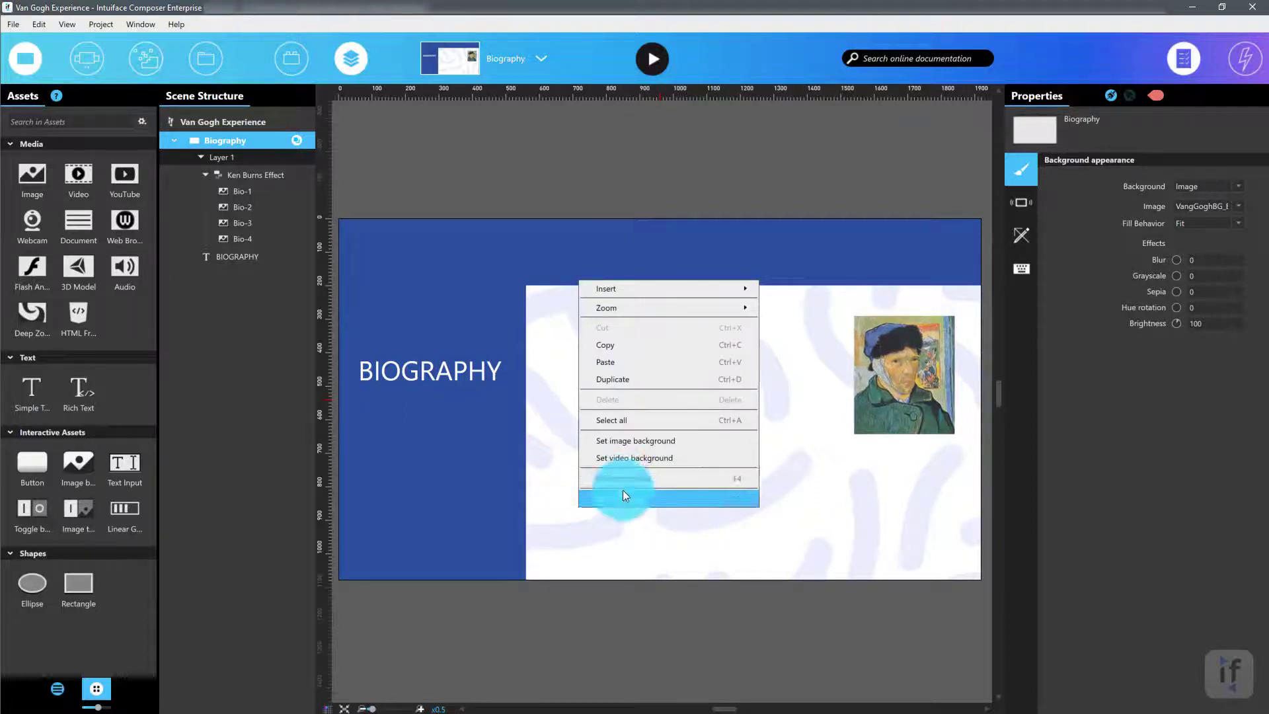
mouse_move(668, 286)
mouse_move(788, 290)
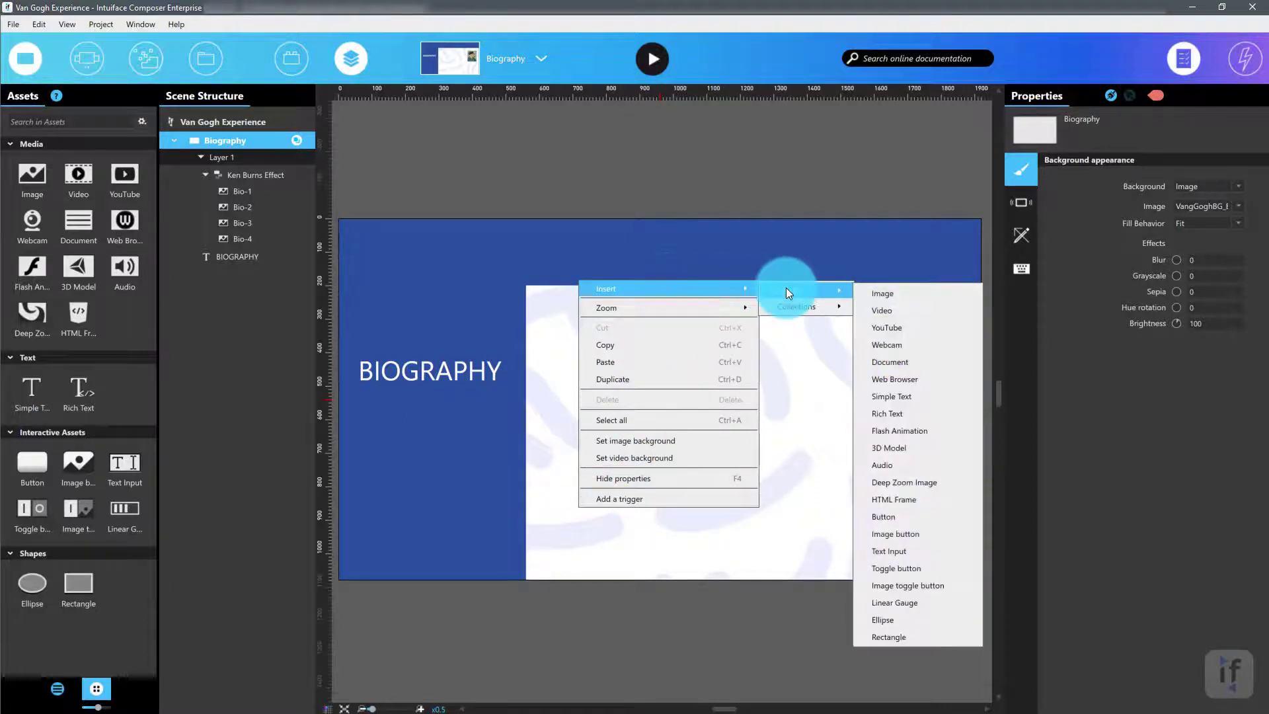
click(888, 398)
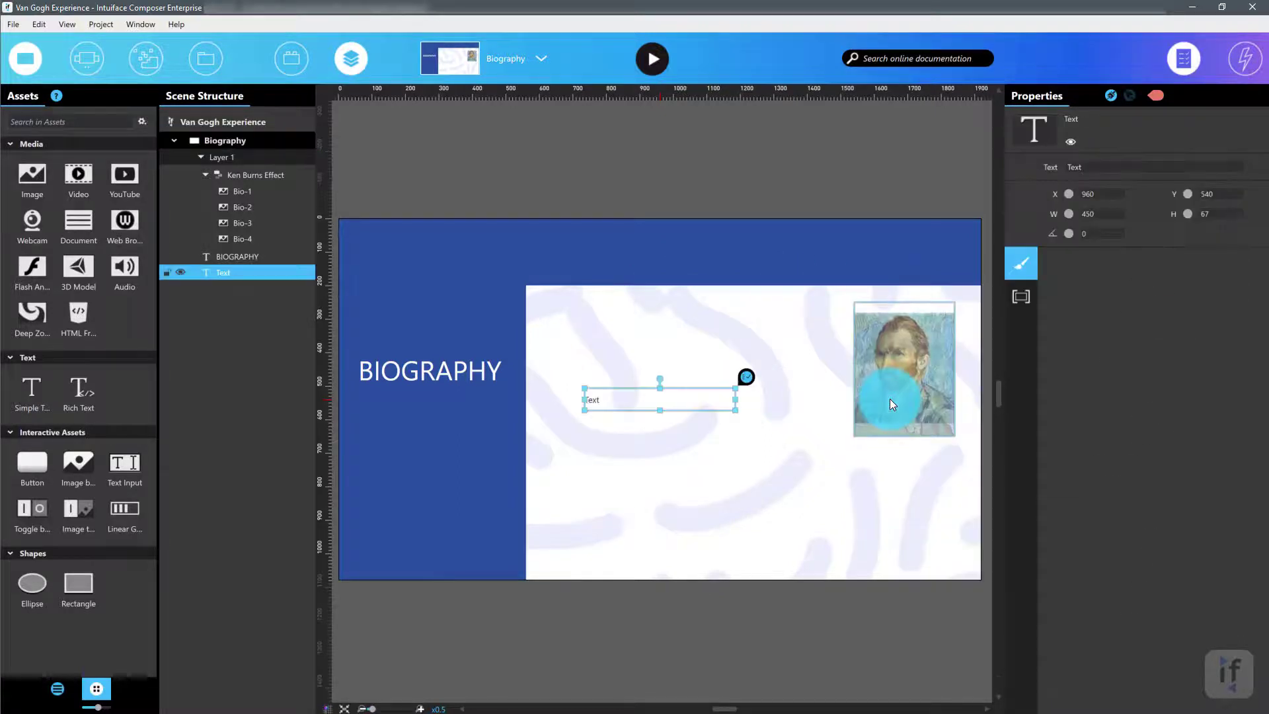
Replace the new text's placeholder with the quote "Great things are done by a series of small things brought together."
click(1109, 167)
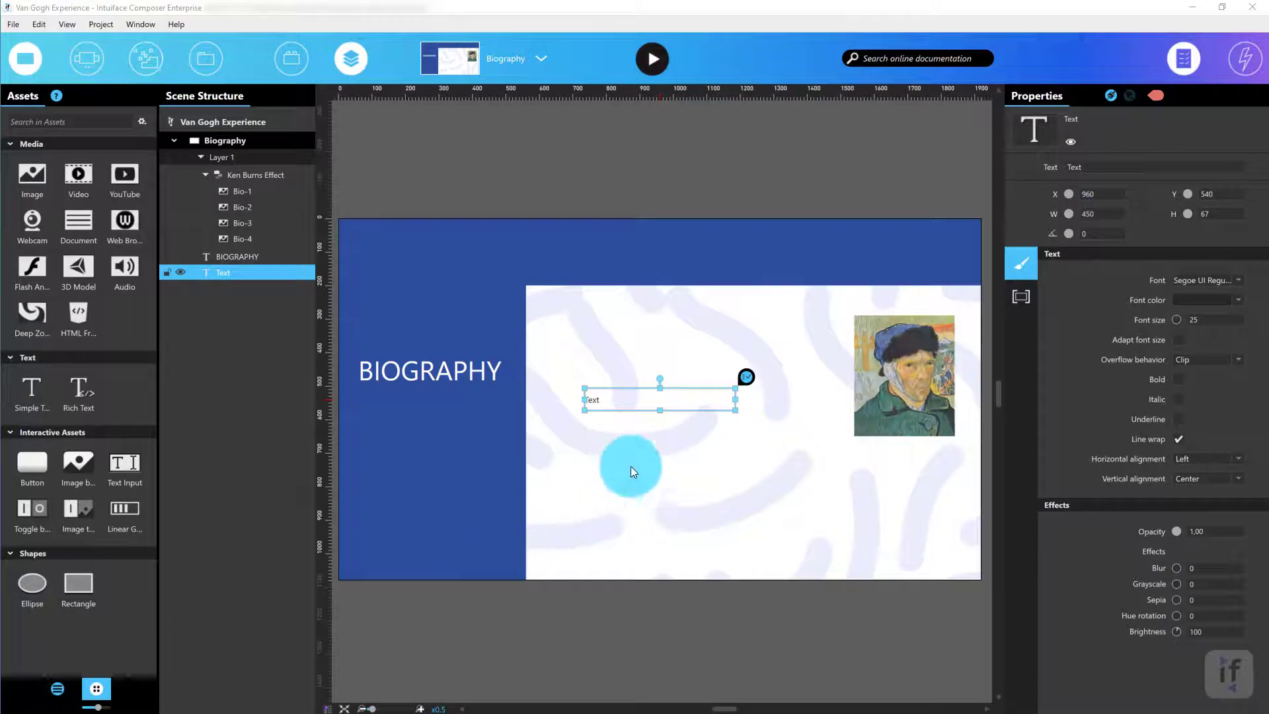
click(645, 402)
click(644, 401)
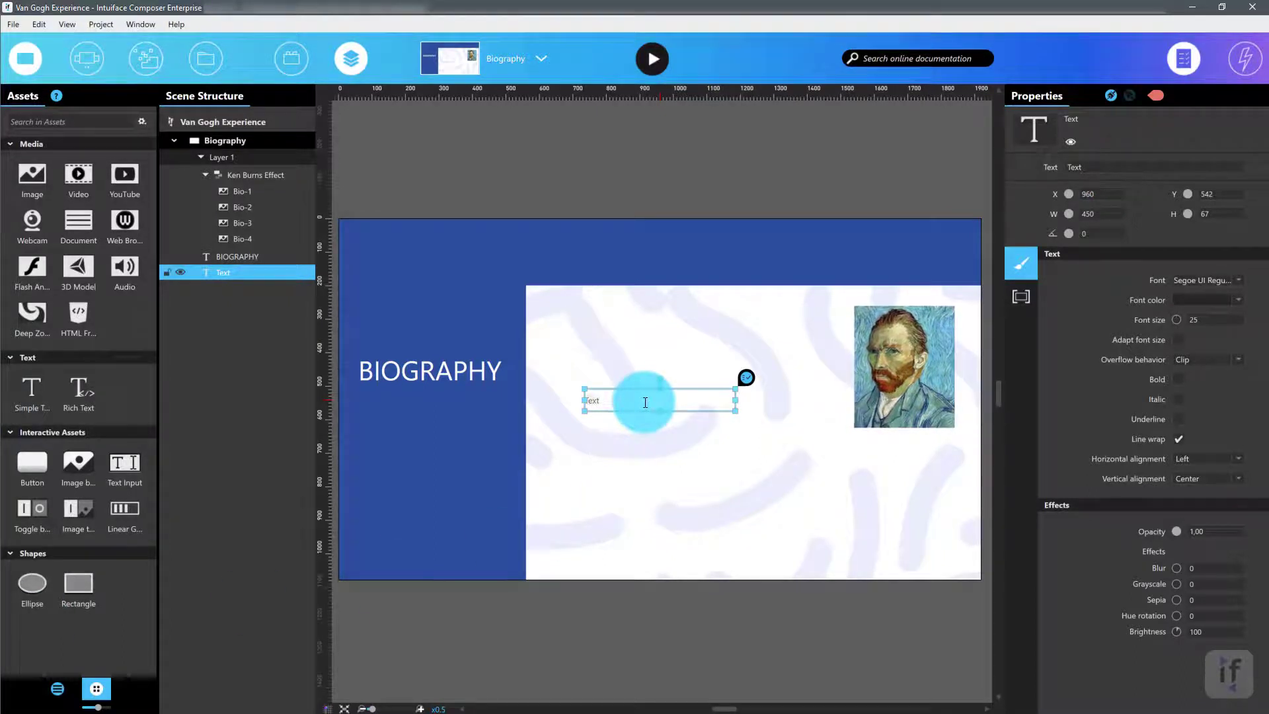
key(ctrl+v)
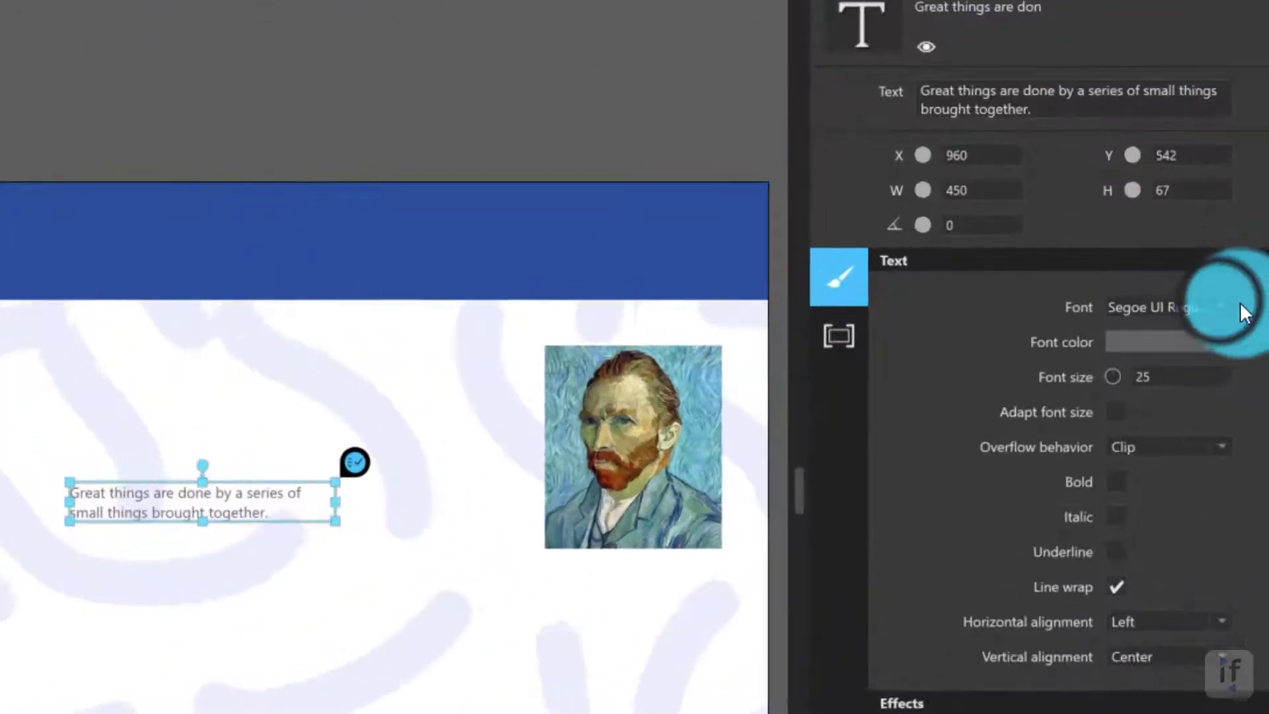
Set the quote text's font to Book Antiqua Regular at font size 40
click(1204, 289)
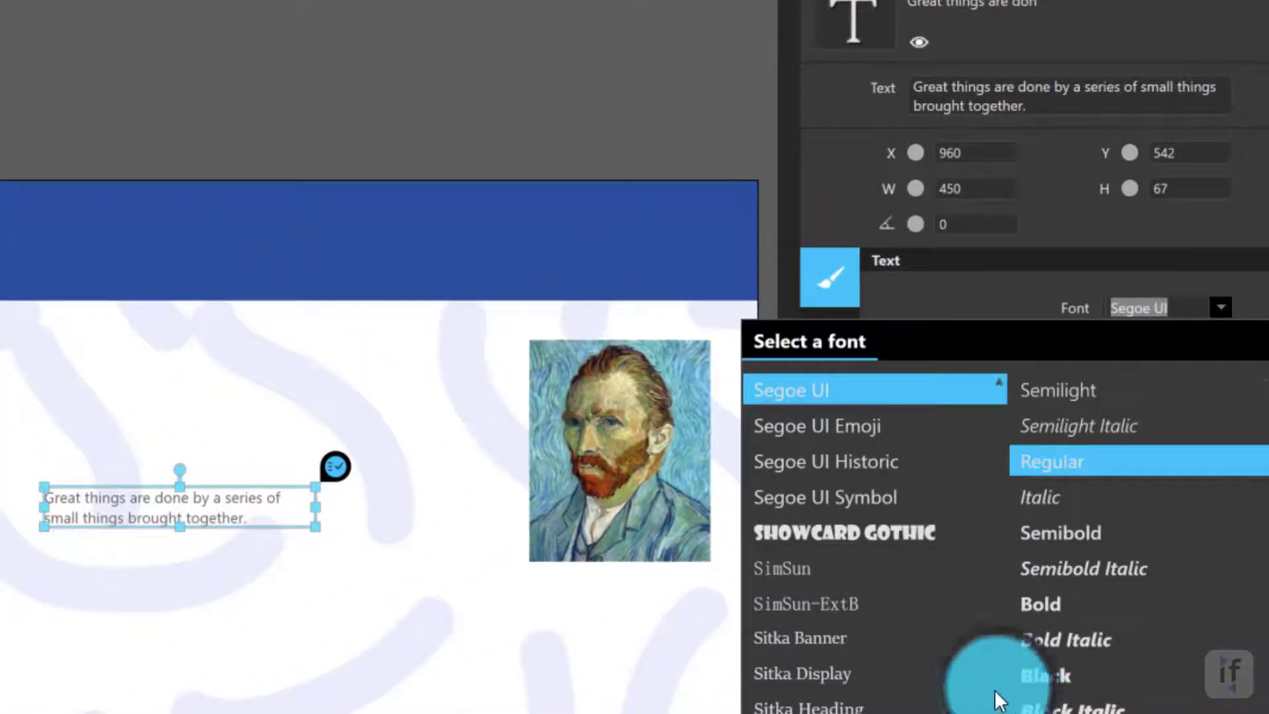
scroll(872, 562, up, 15)
click(829, 533)
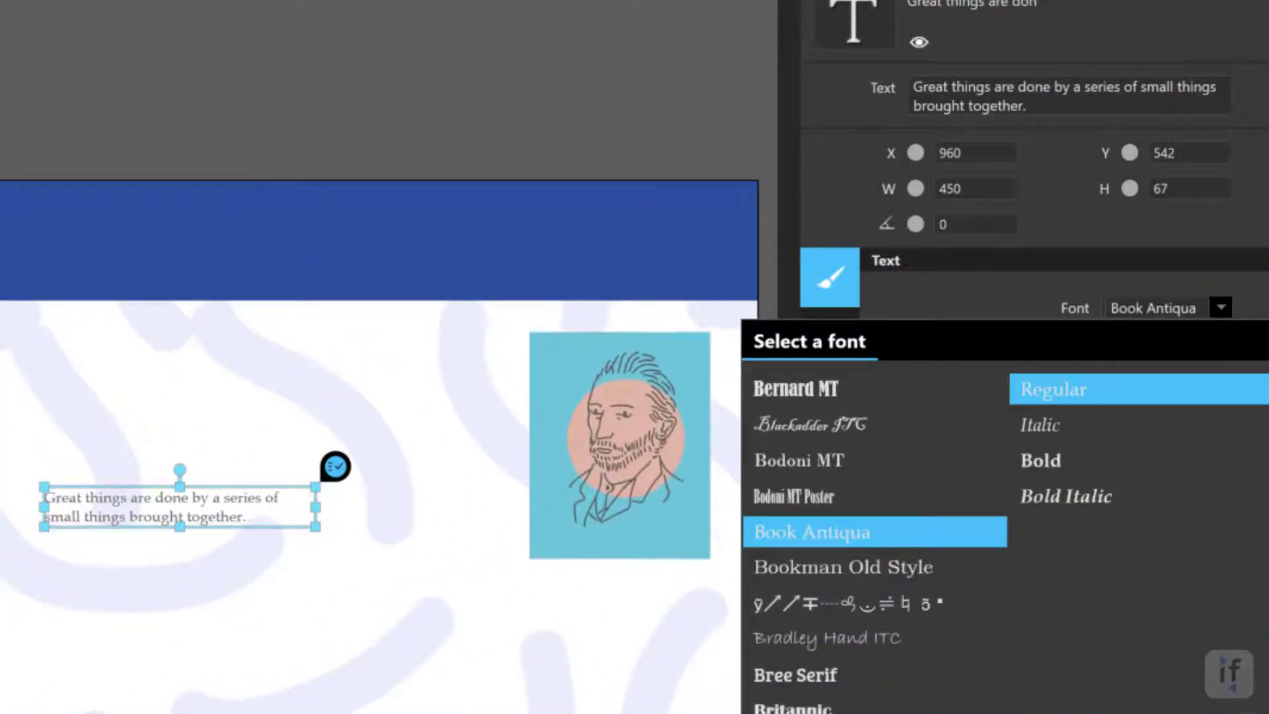
double_click(1183, 377)
text(40)
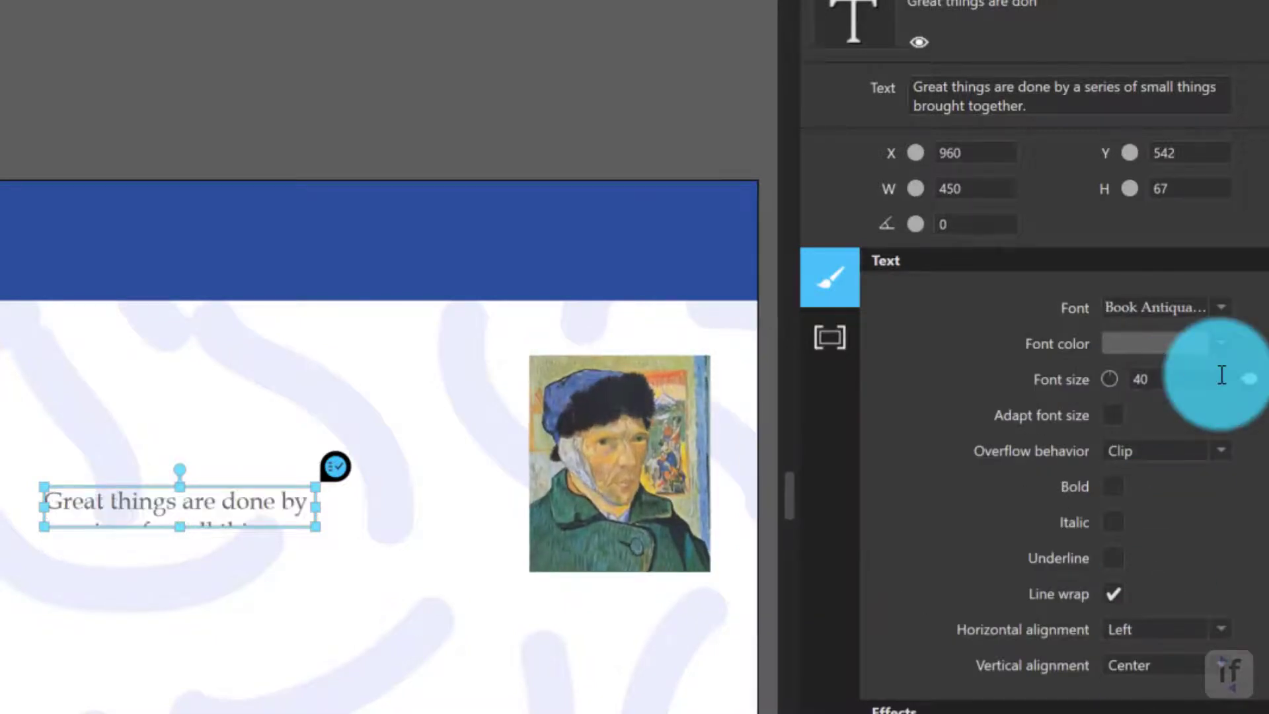
Resize the quote text box to a width of 600 and a height of 200
double_click(969, 196)
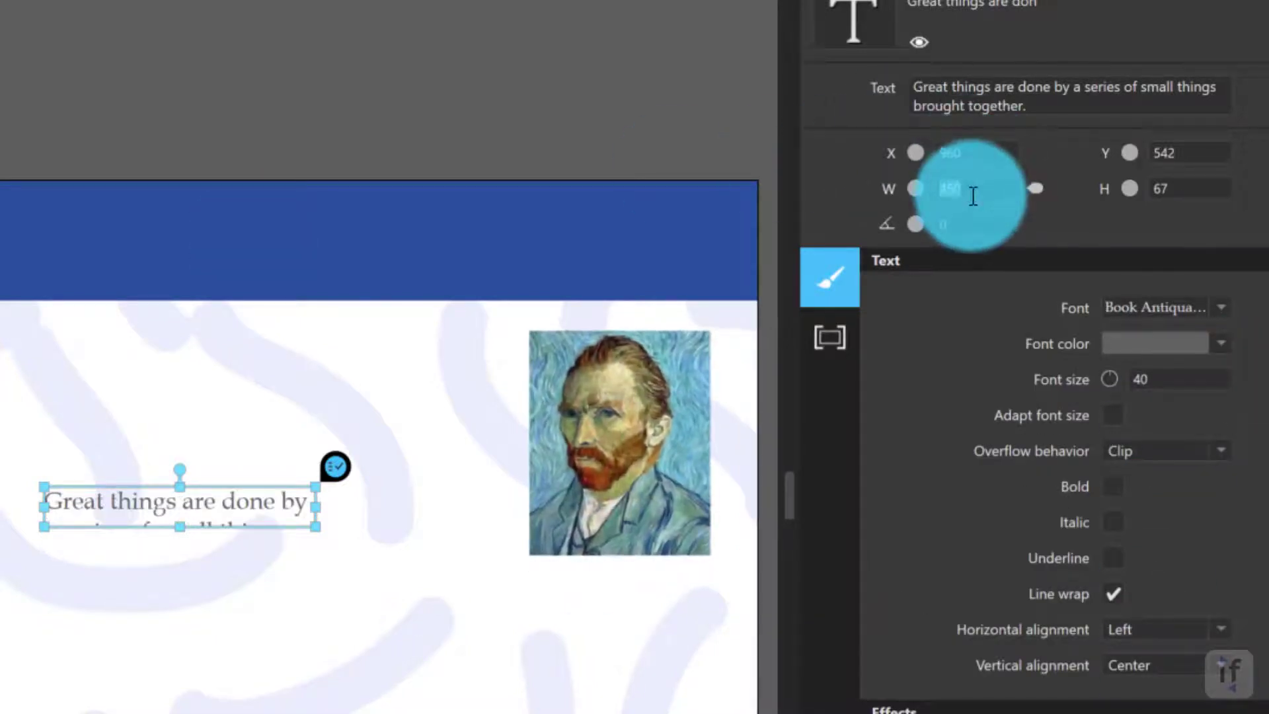
text(600)
double_click(1189, 192)
text(200)
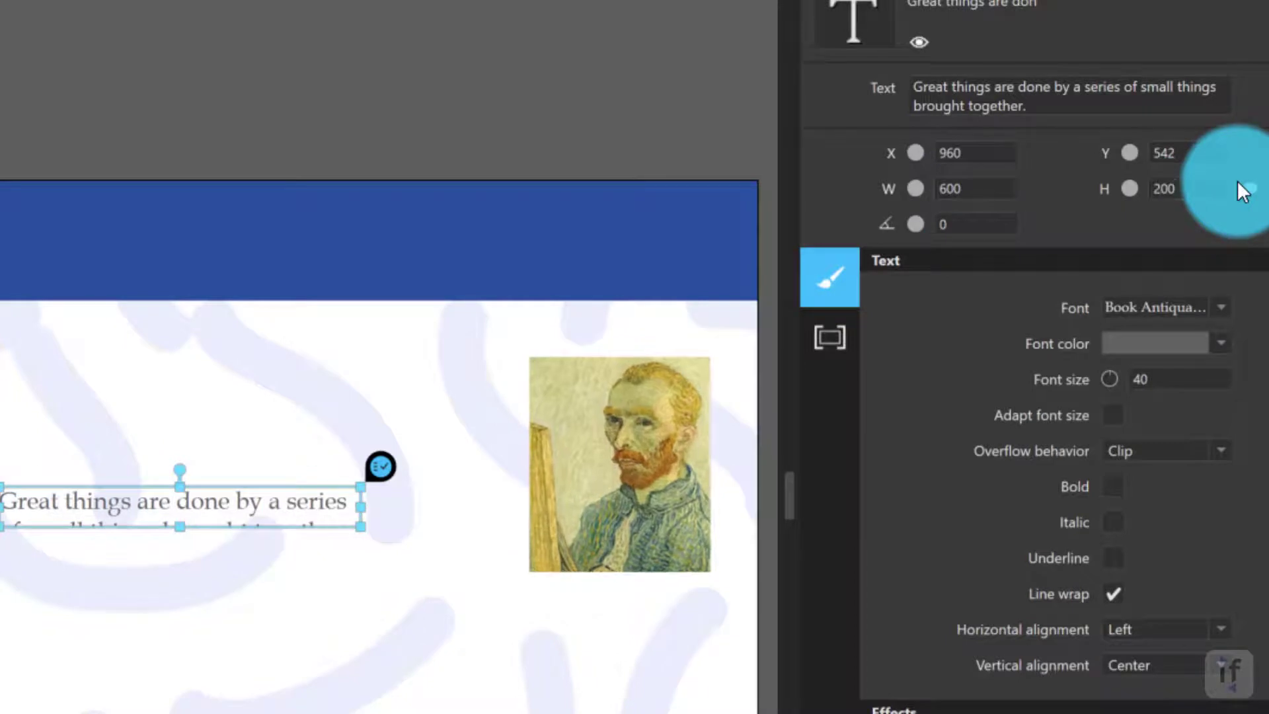
Position the quote text at X 900 and Y 350
double_click(985, 152)
text(900)
double_click(1176, 152)
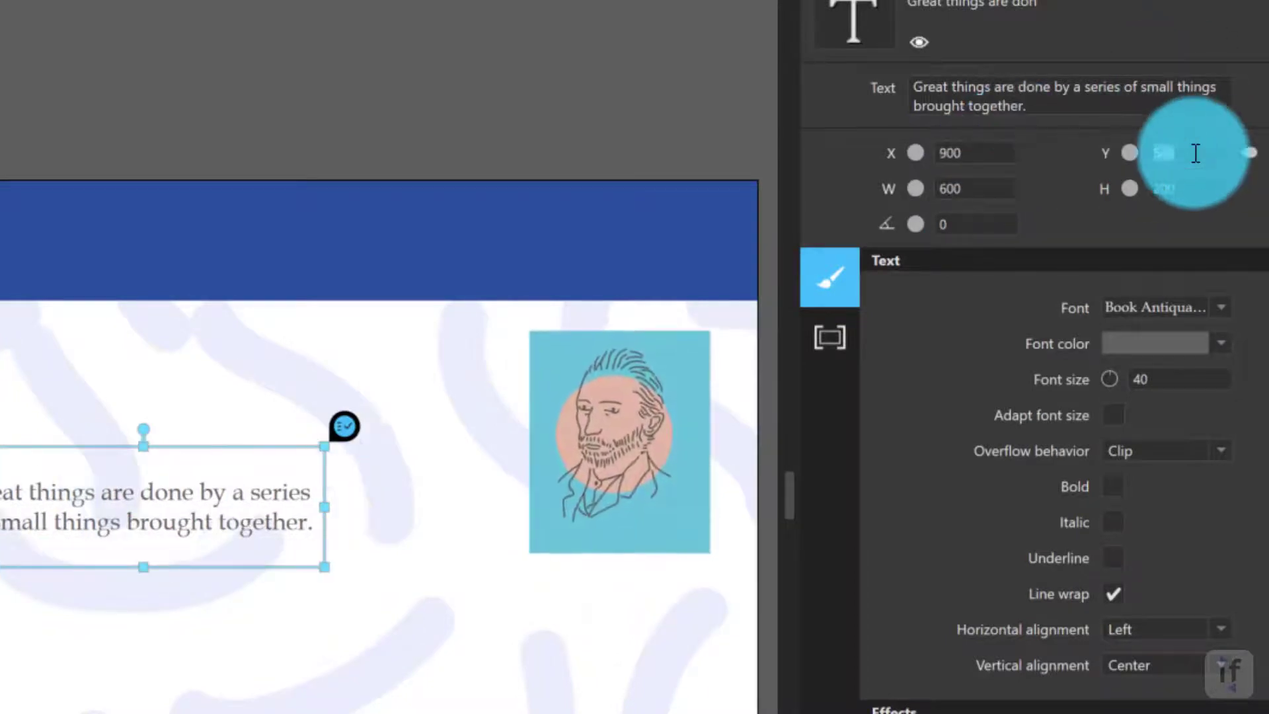
text(200)
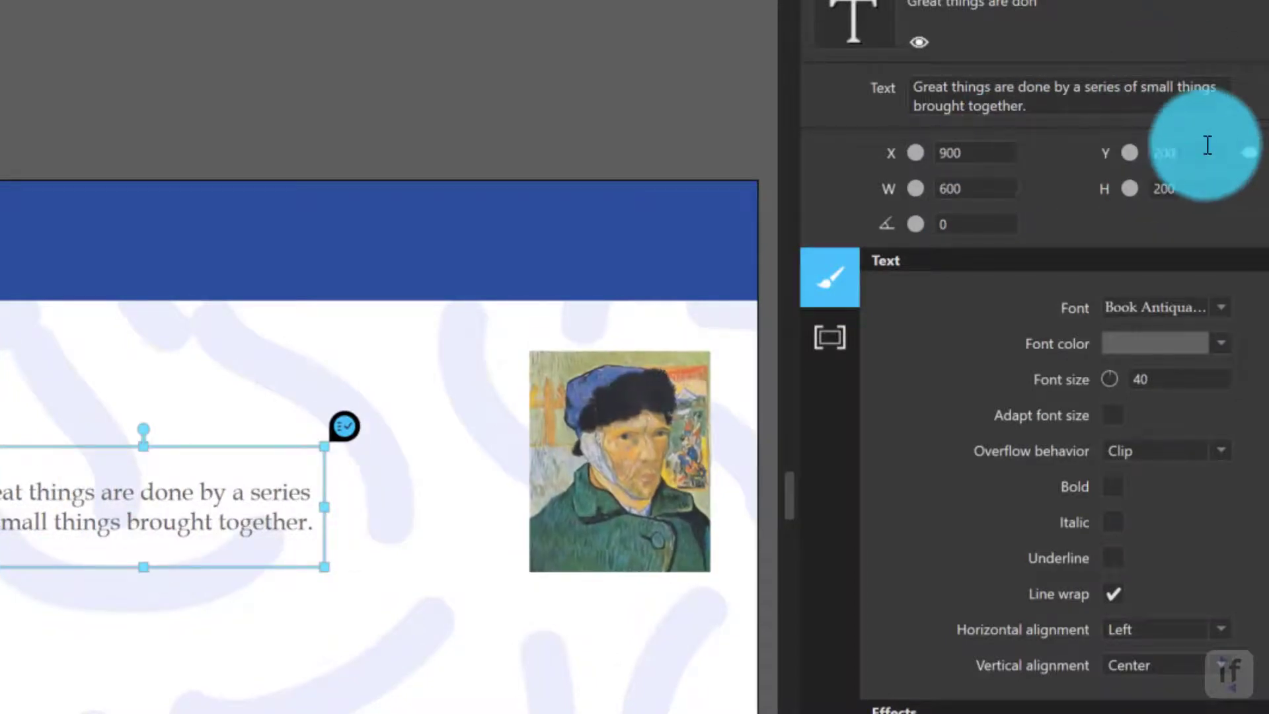
key(Tab)
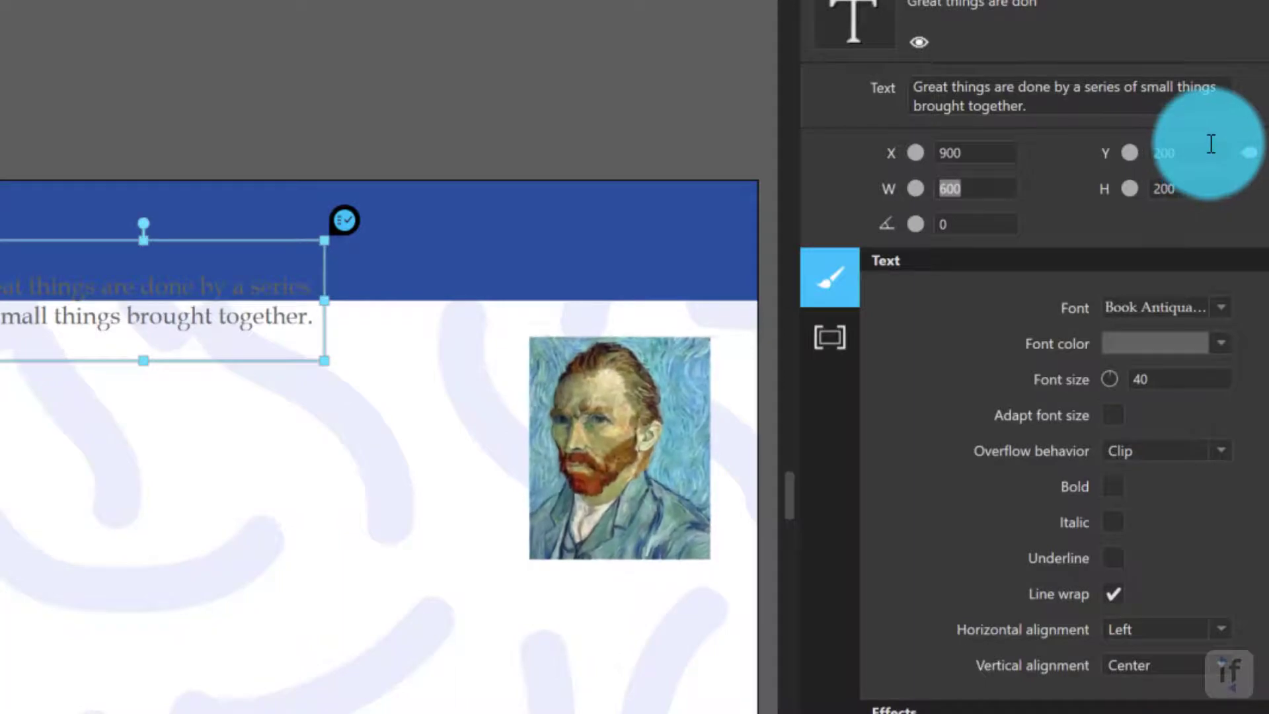
double_click(1211, 144)
text(350)
key(Tab)
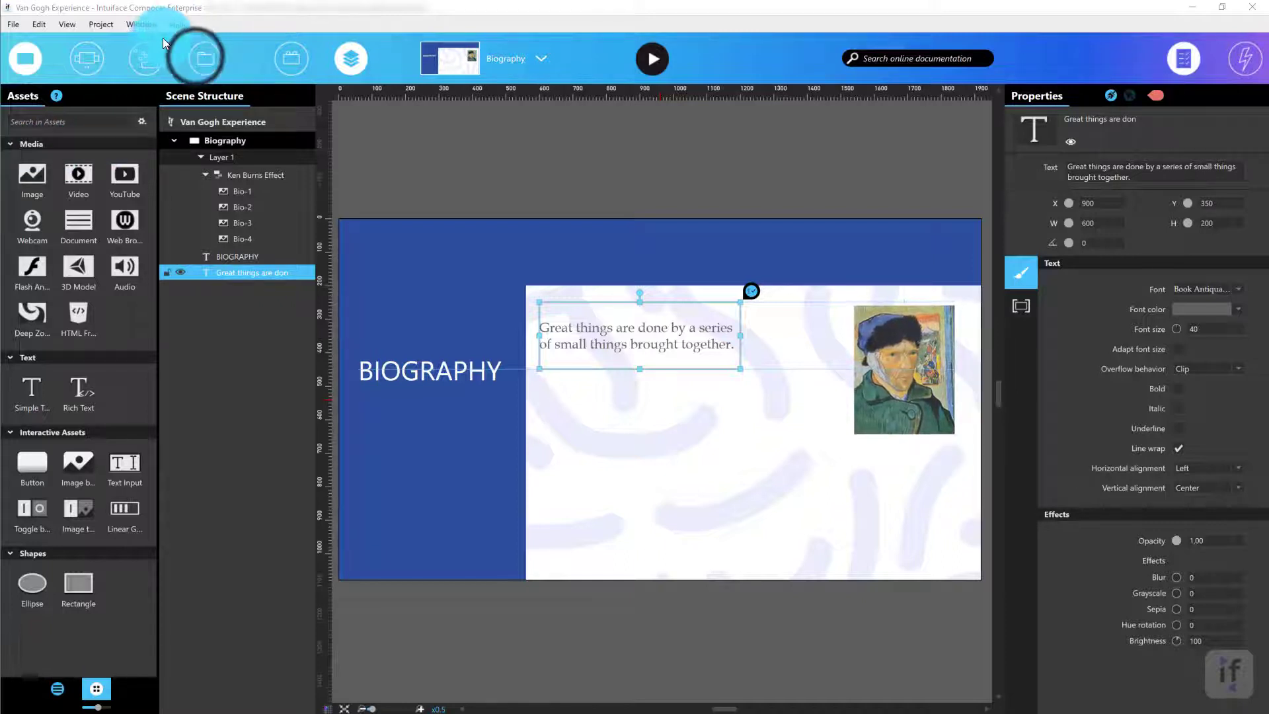
Add vangogh.mp4 from the Content Library to the scene below the Ken Burns Effect collection, at about X 1621, Y 879
click(196, 57)
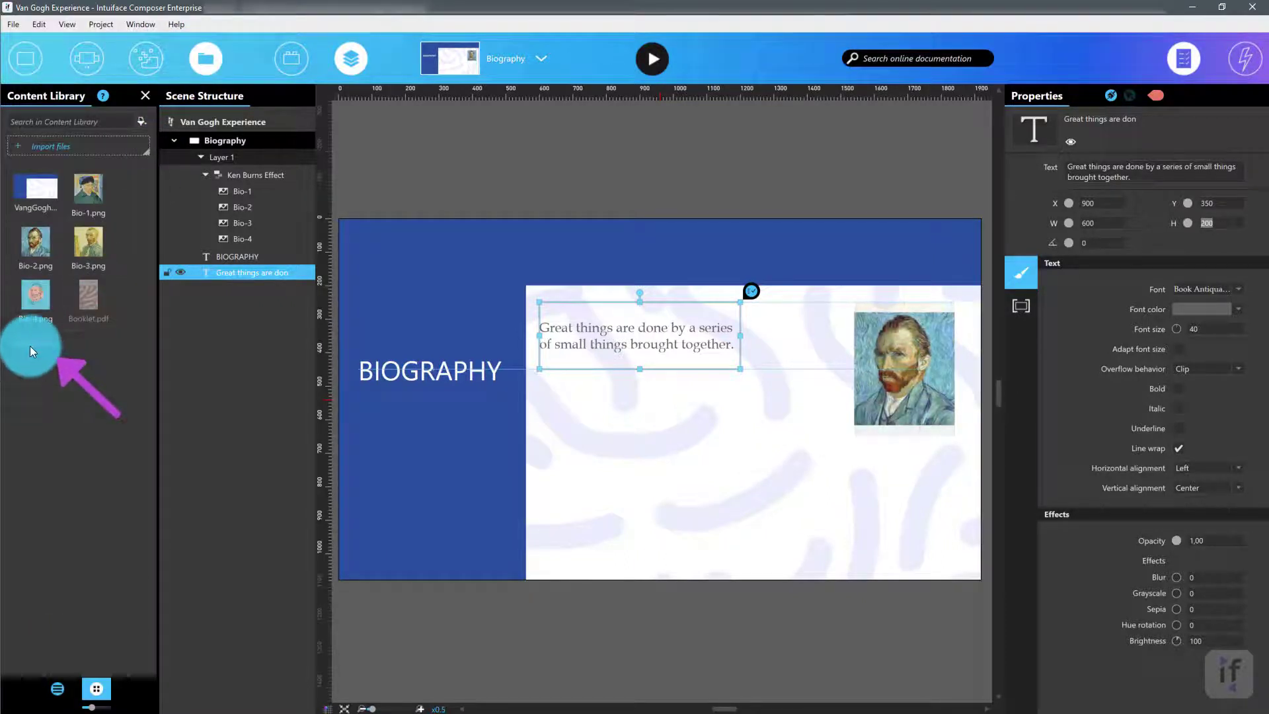
mouse_move(30, 347)
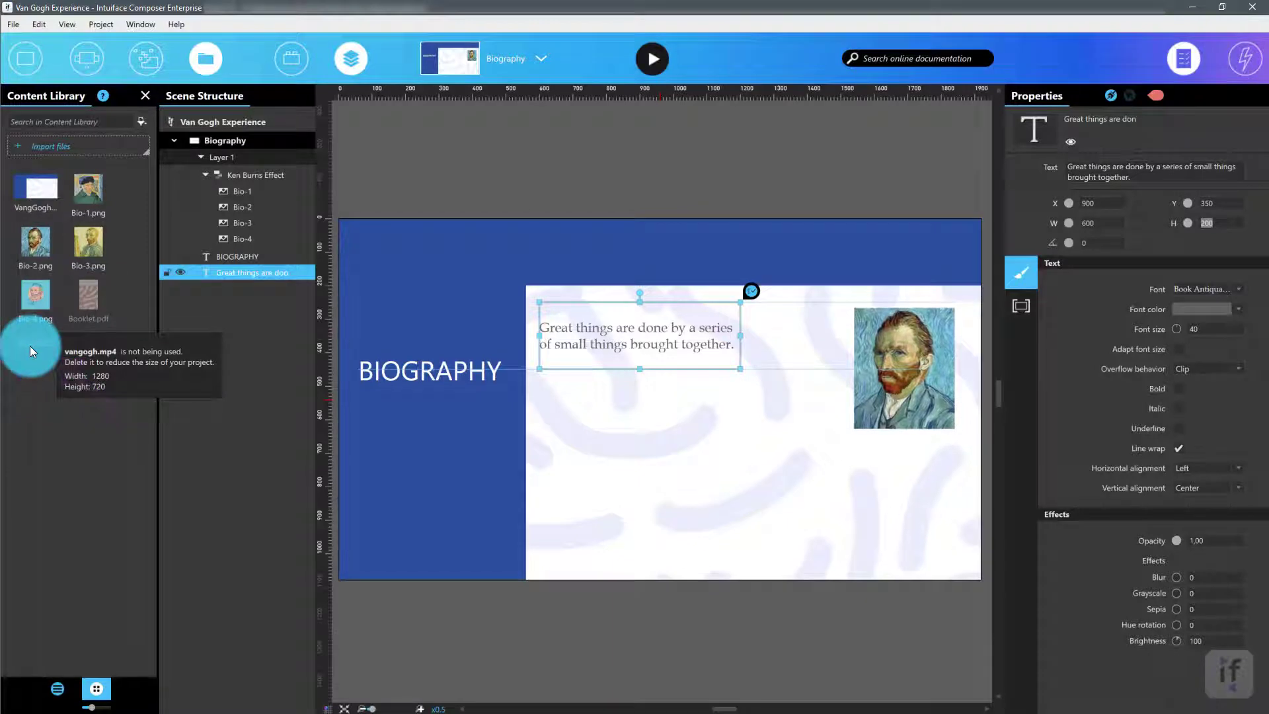
drag(31, 346, 720, 543)
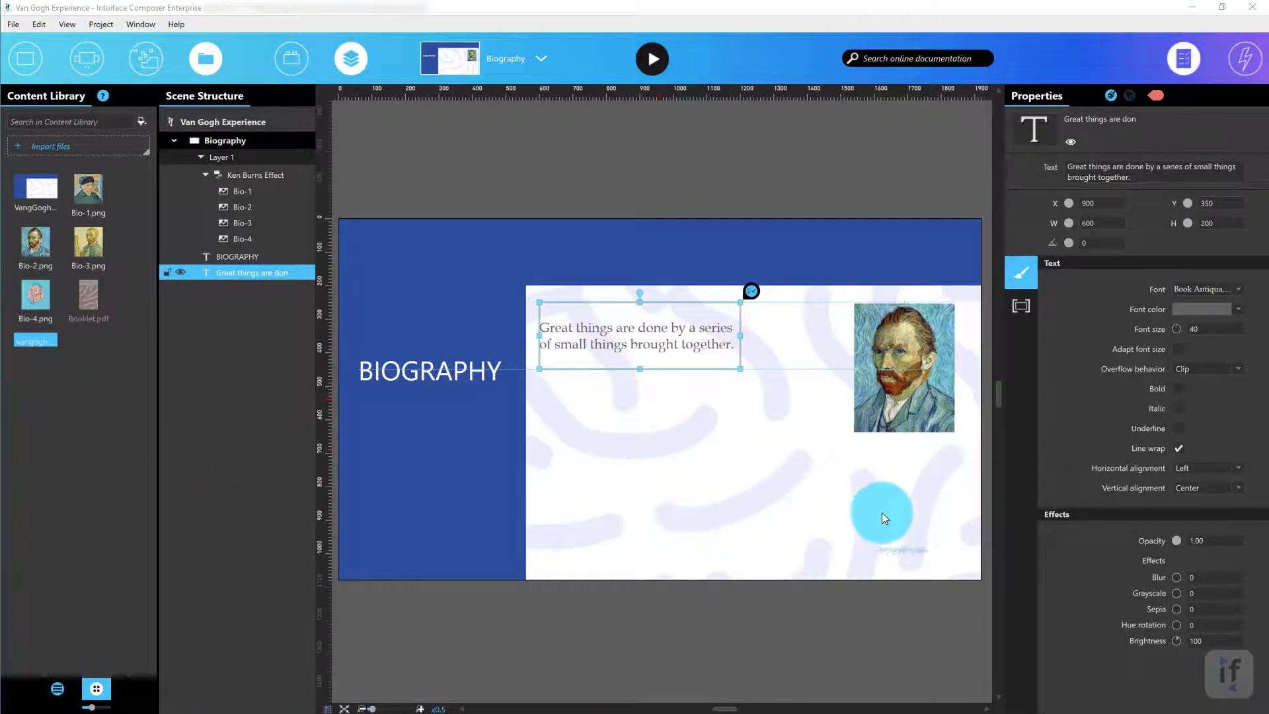
drag(882, 513, 882, 513)
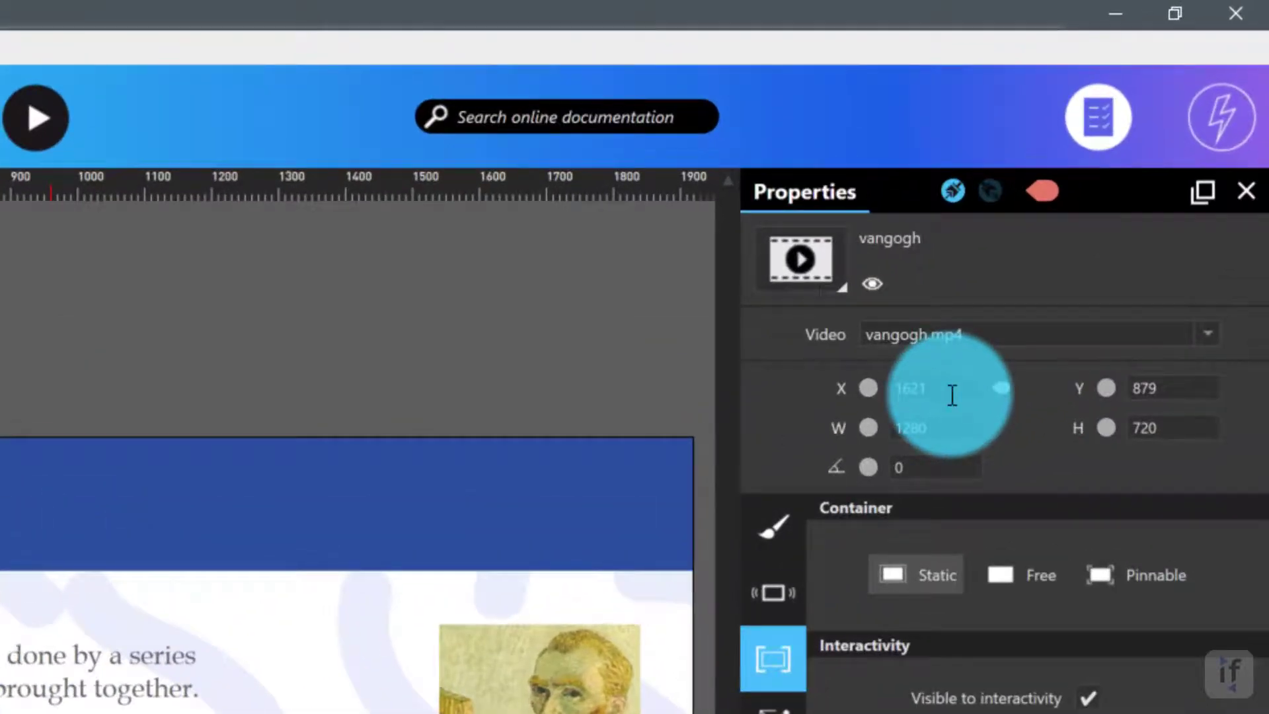
Resize the vangogh video to a width of 470 and a height of 260
click(952, 395)
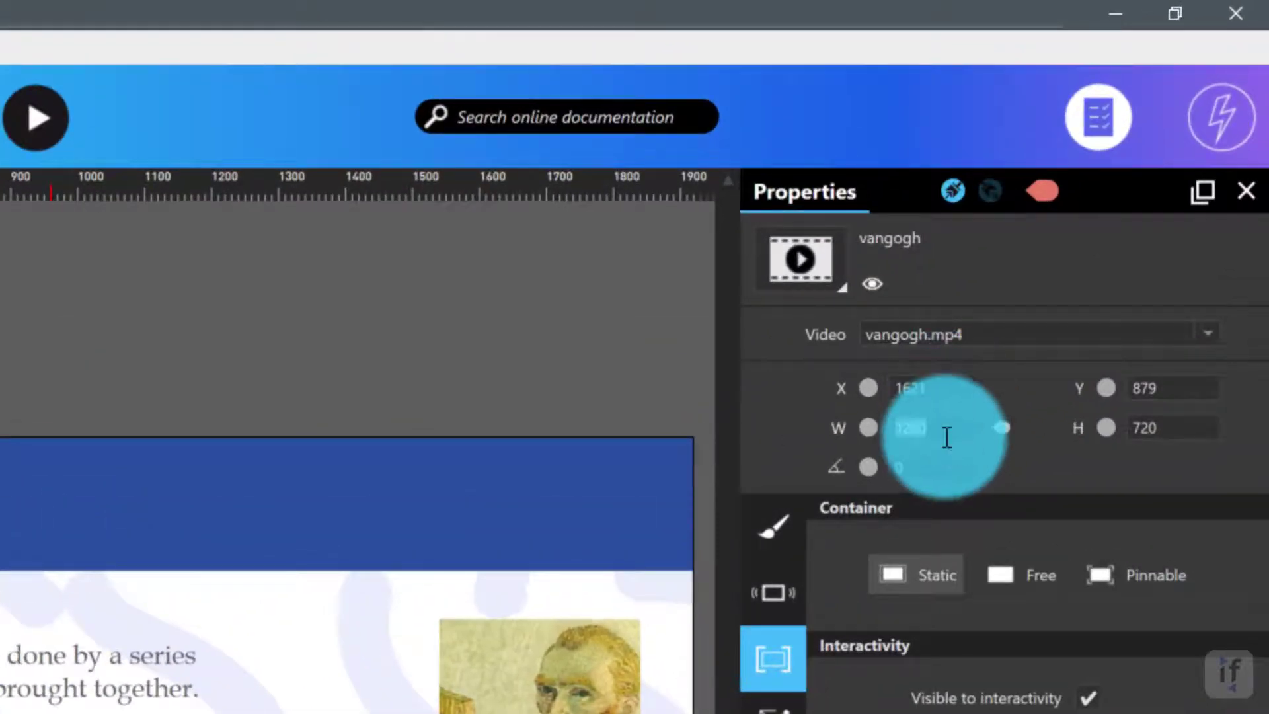
text(470)
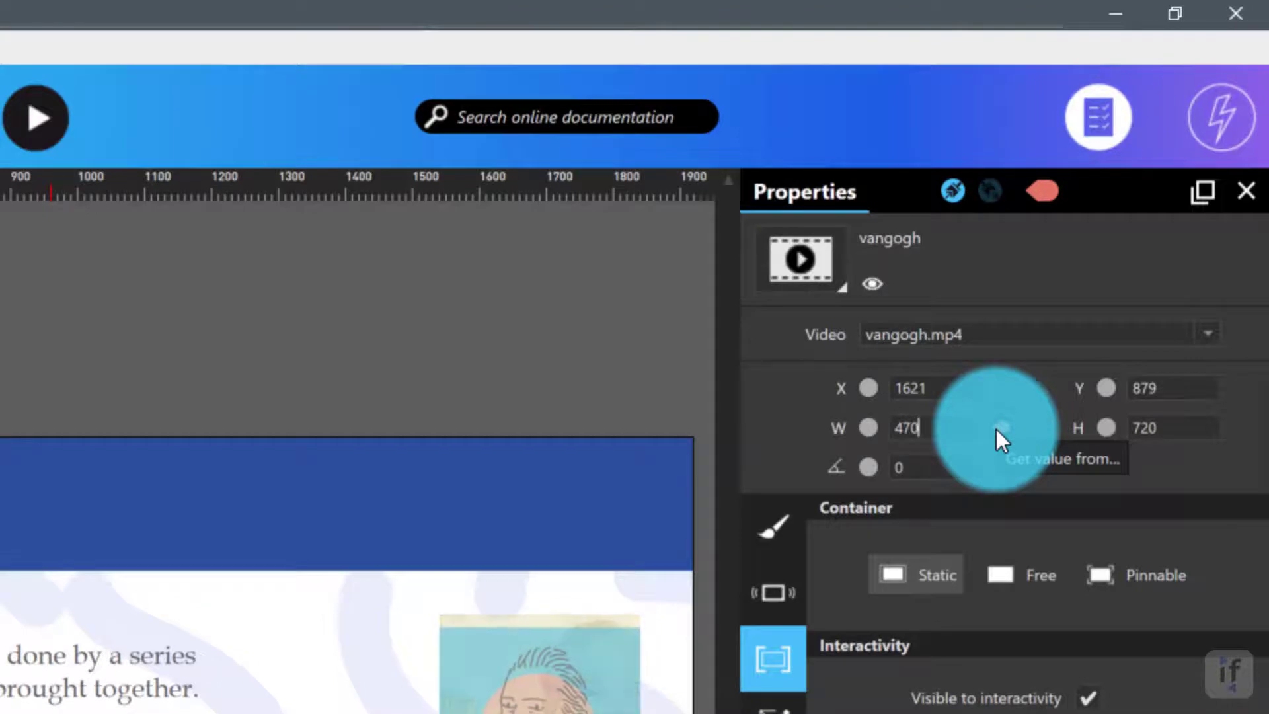
click(1179, 432)
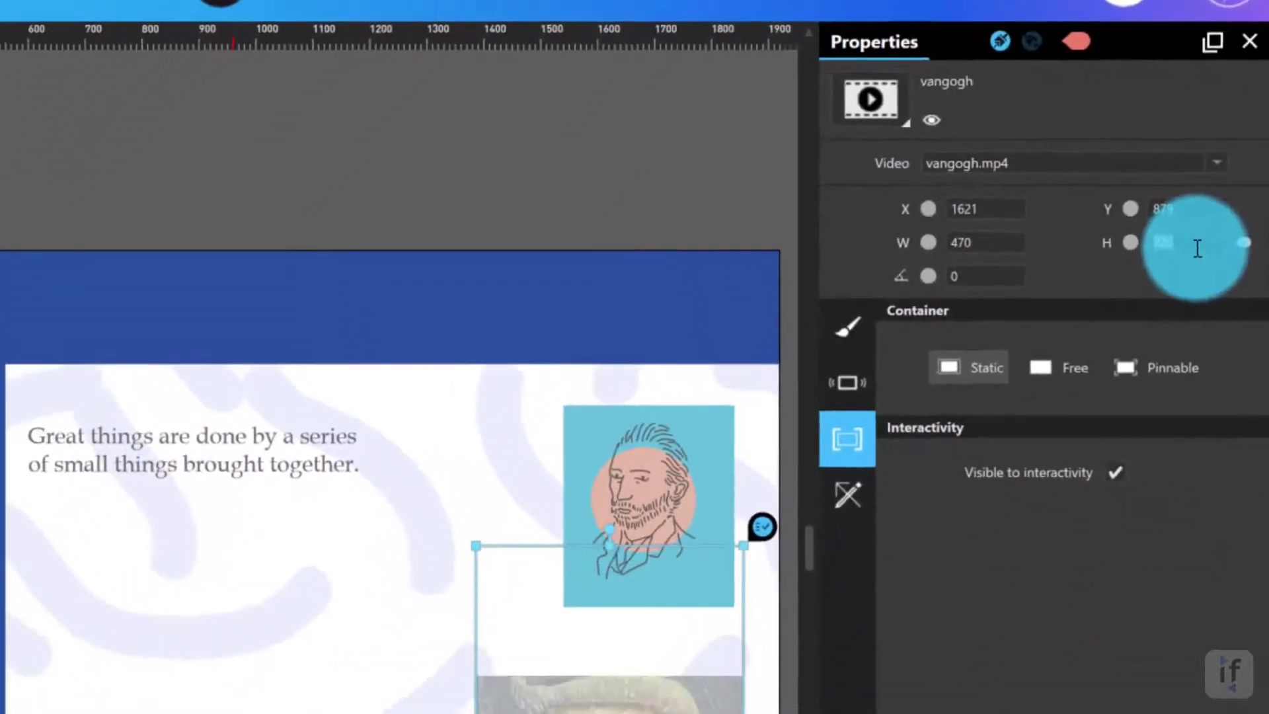
text(260)
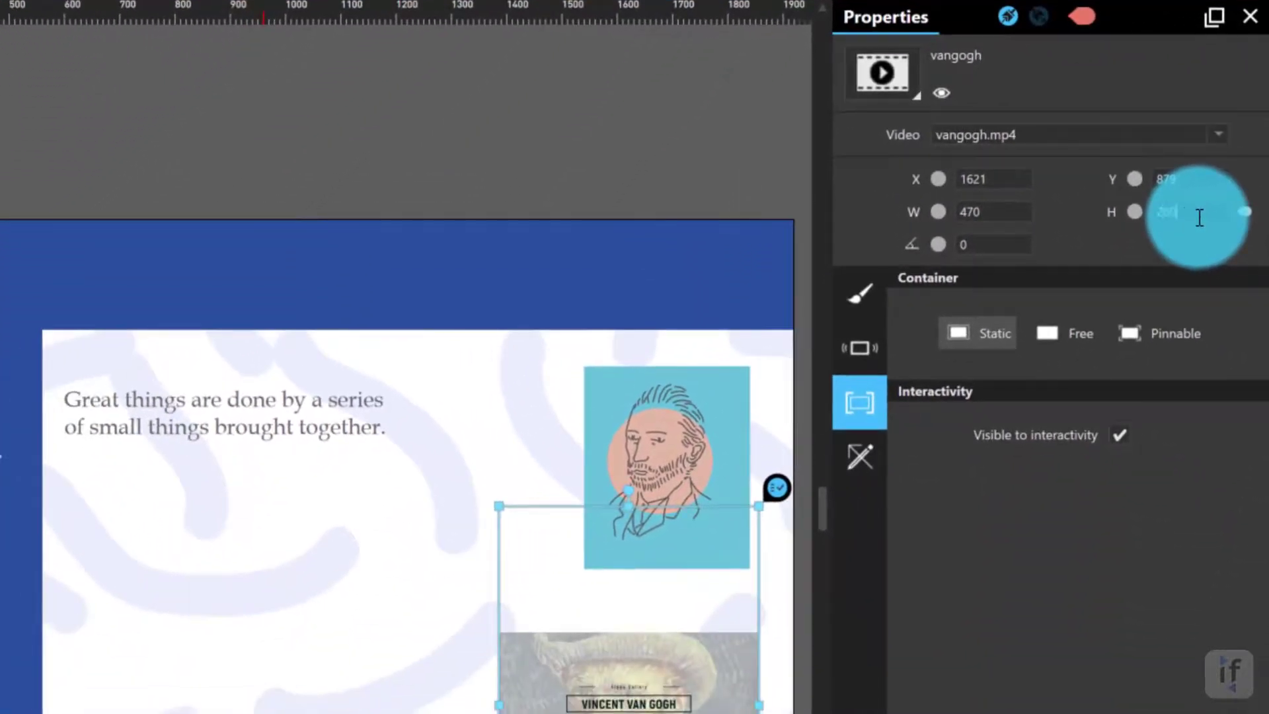
click(1148, 263)
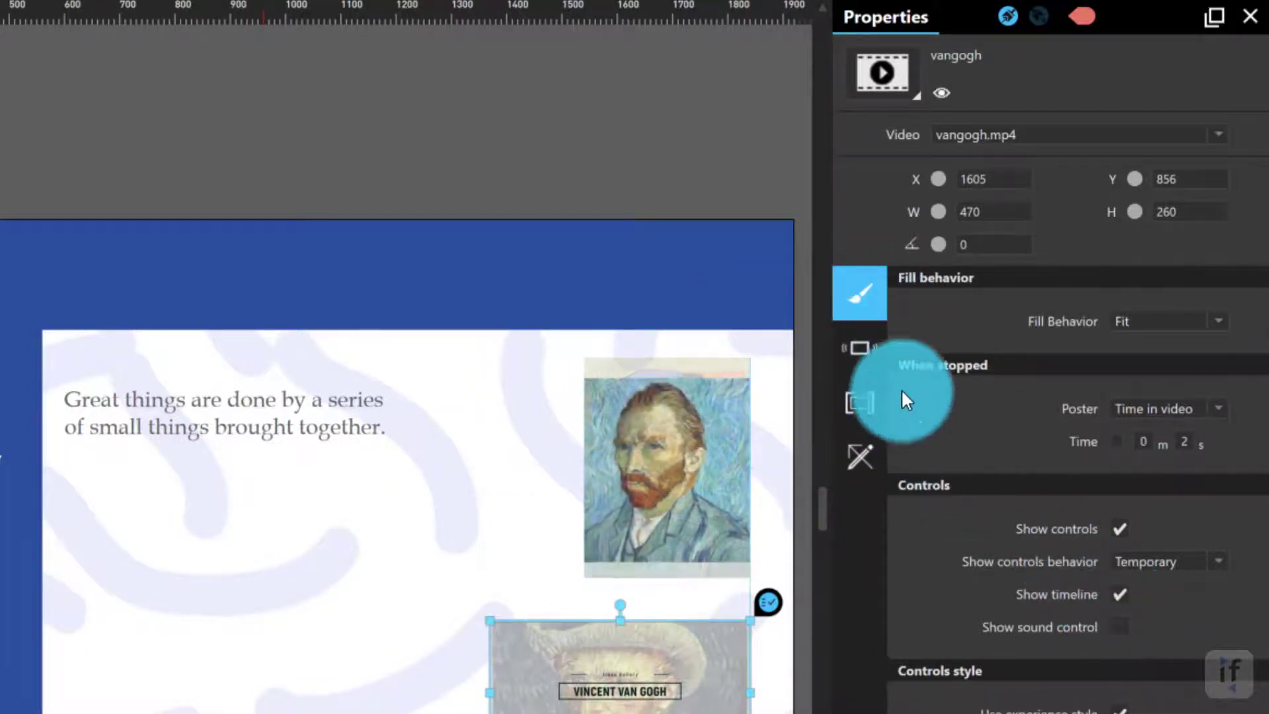
Enable Autoplay for the vangogh video and set its container to Free
click(872, 352)
click(1114, 320)
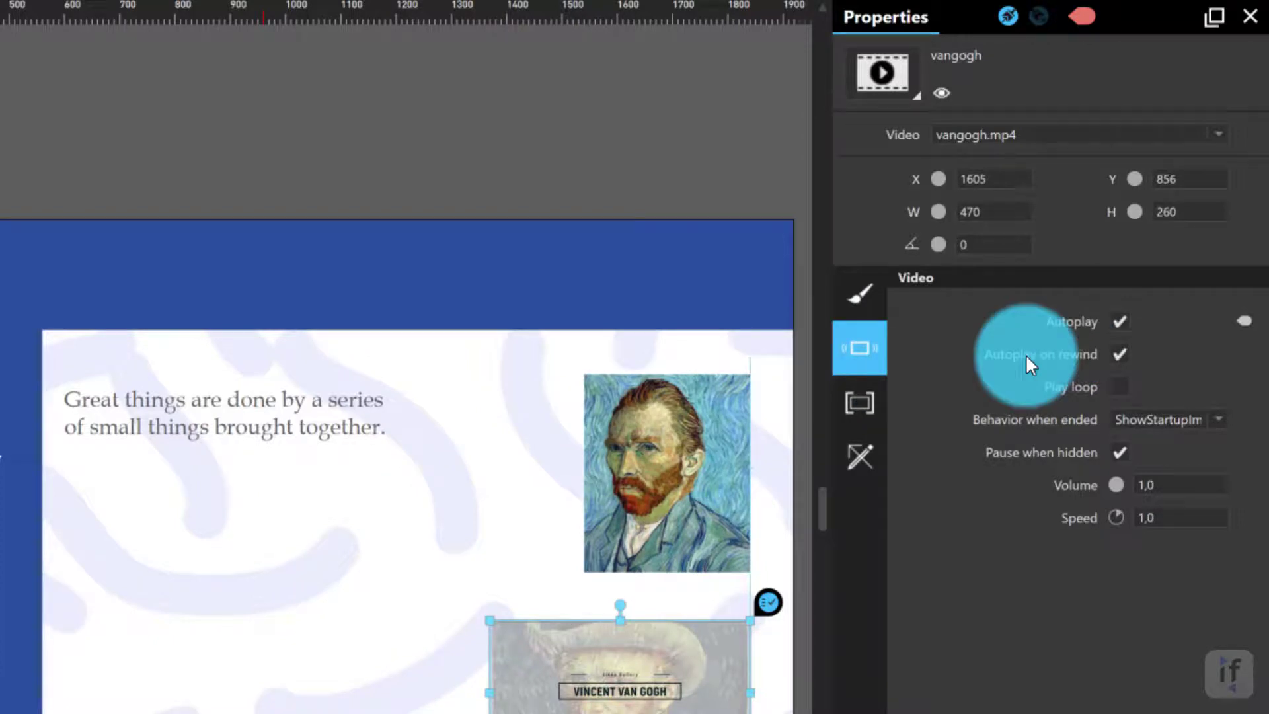
click(861, 403)
click(1069, 340)
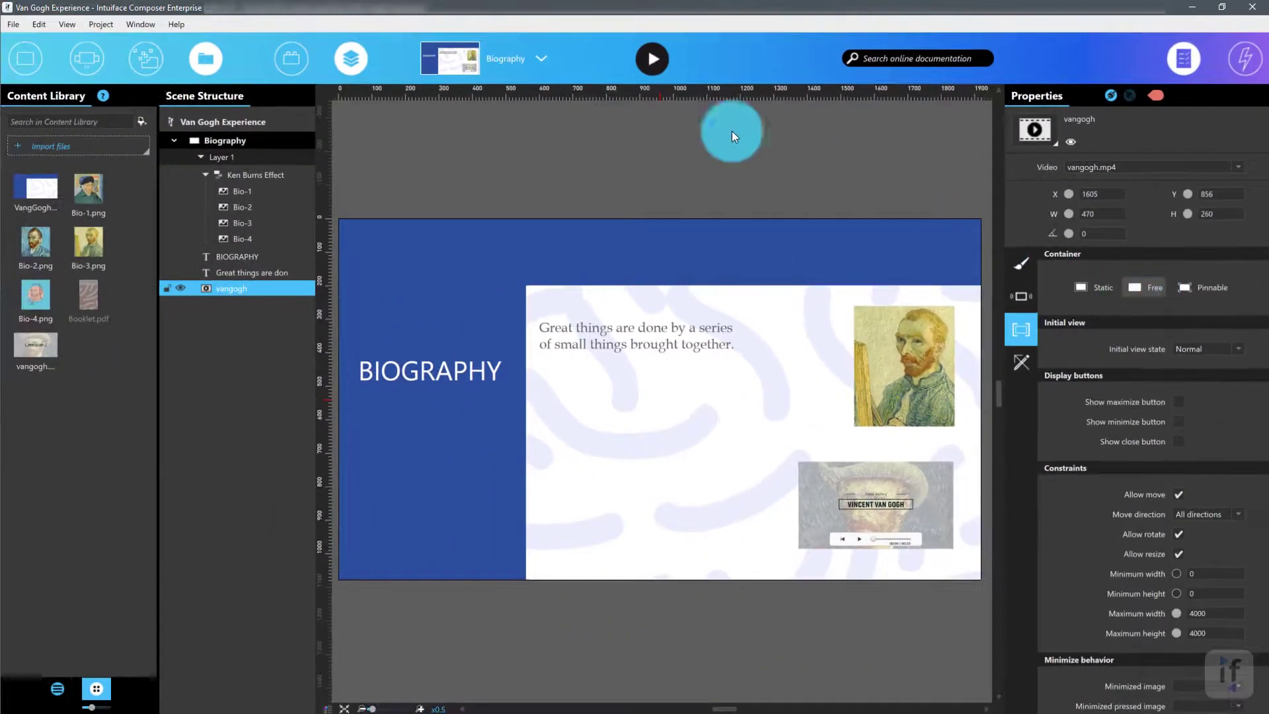
Save the Van Gogh Experience project and deselect the video
click(14, 25)
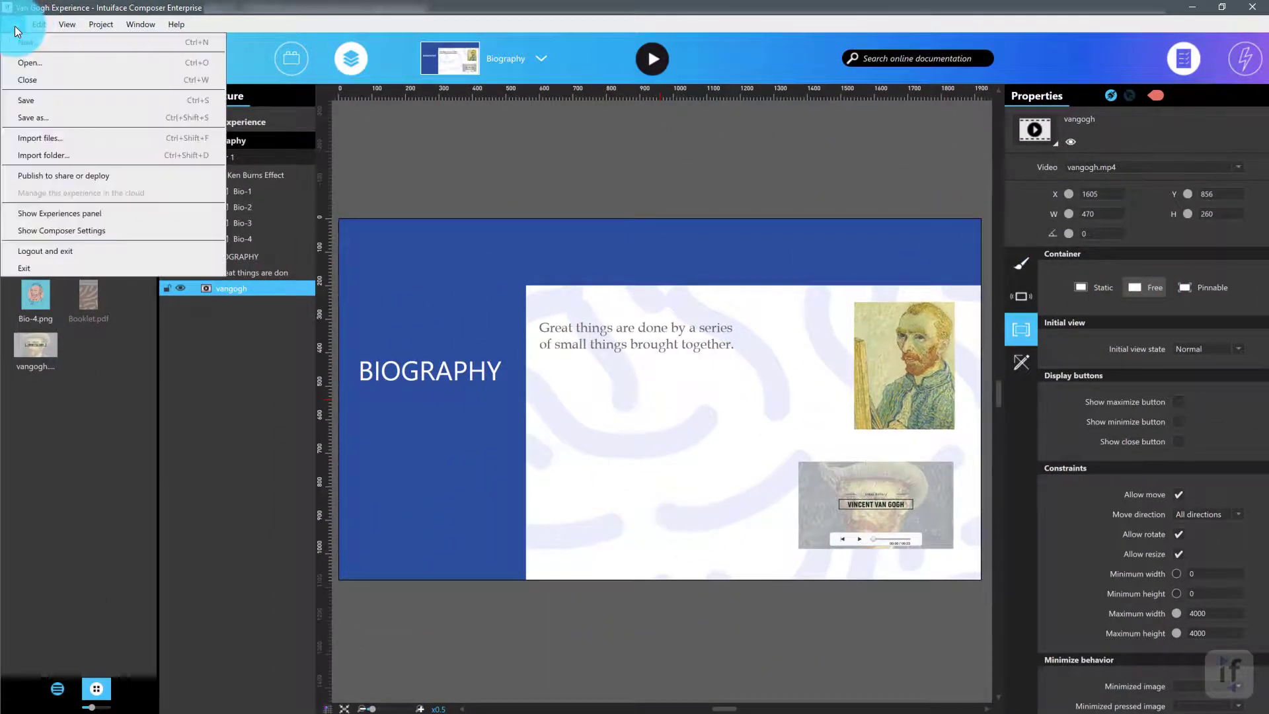
click(32, 102)
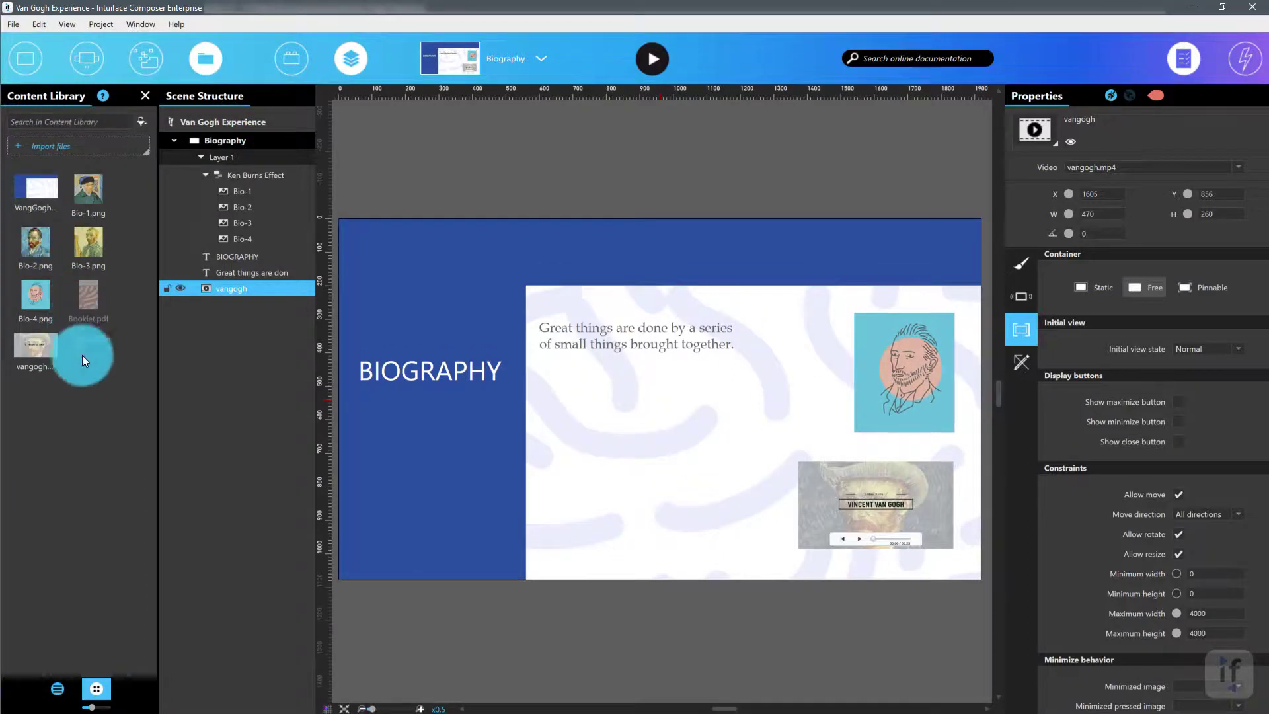
click(82, 355)
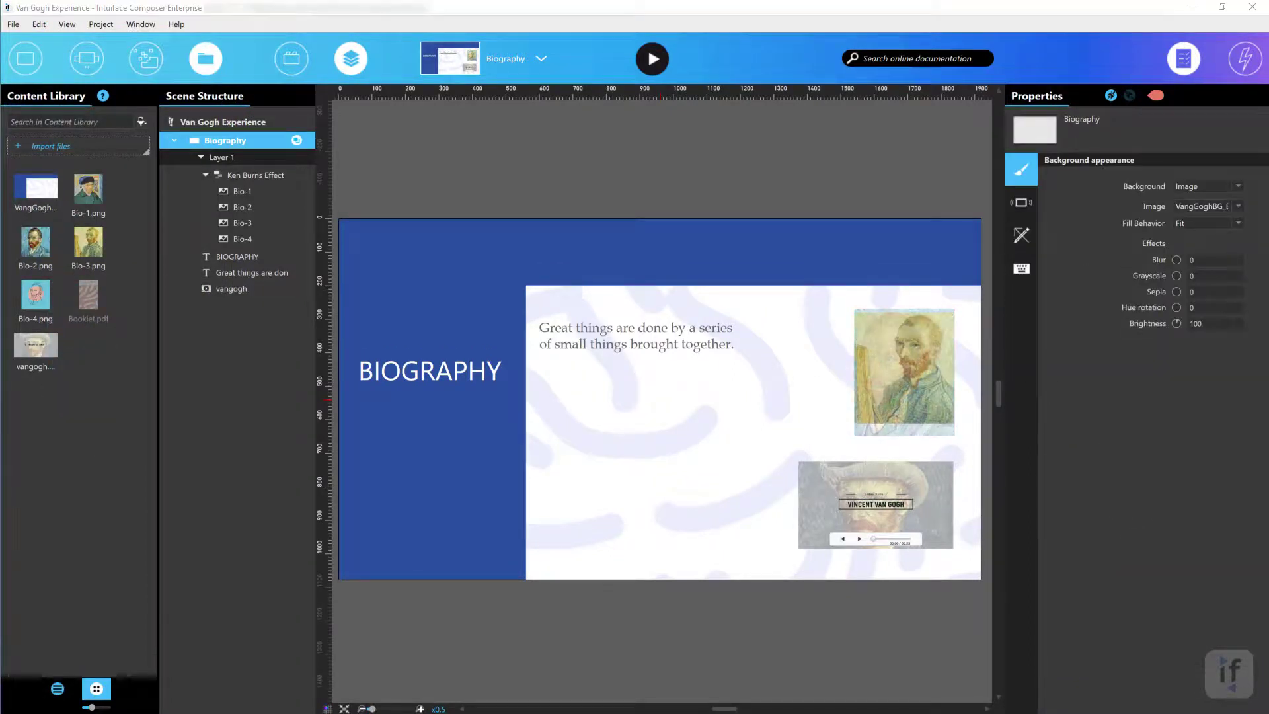
Place Booklet.pdf from the Content Library beneath the quote text at about X 712, Y 703
mouse_move(92, 304)
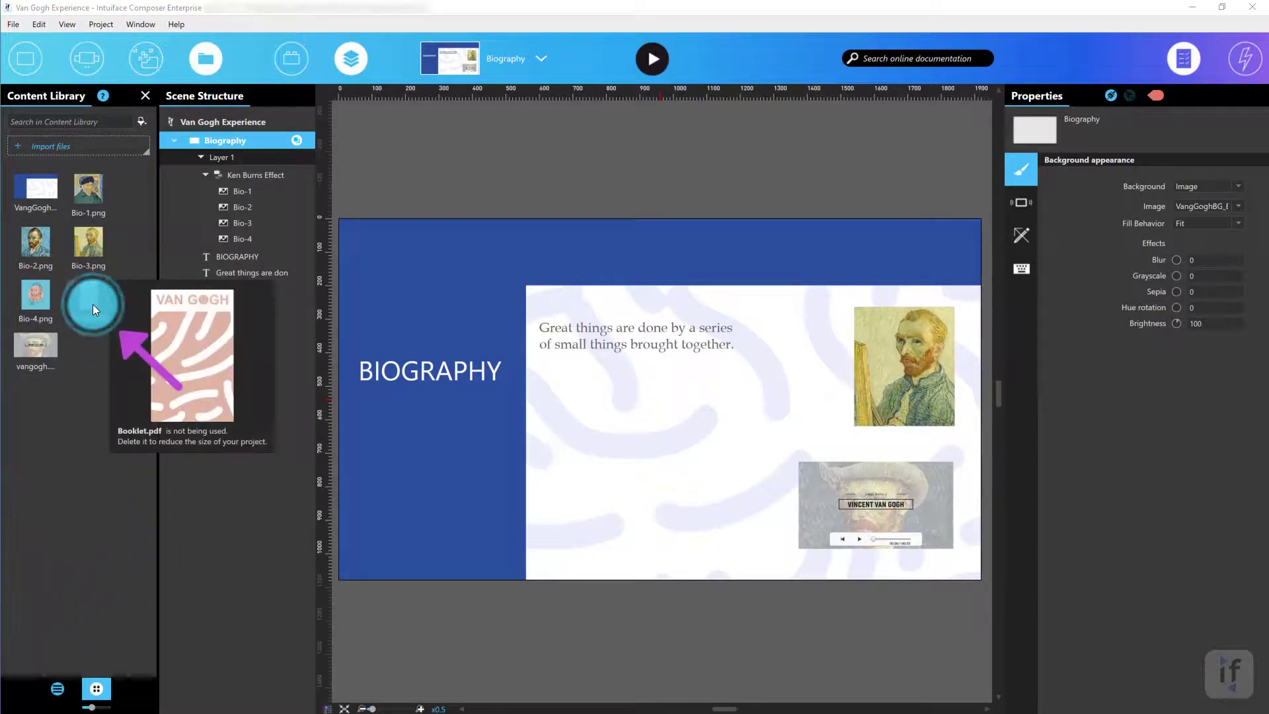
drag(93, 304, 461, 452)
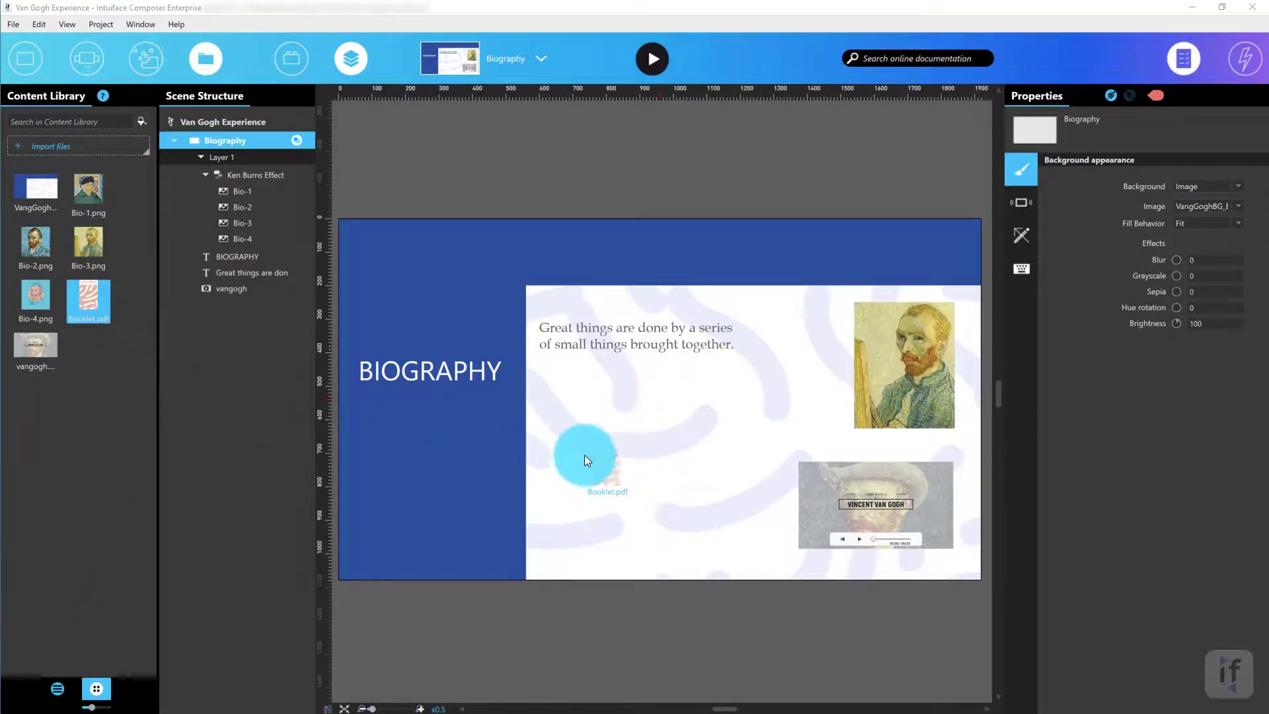
drag(576, 453, 577, 453)
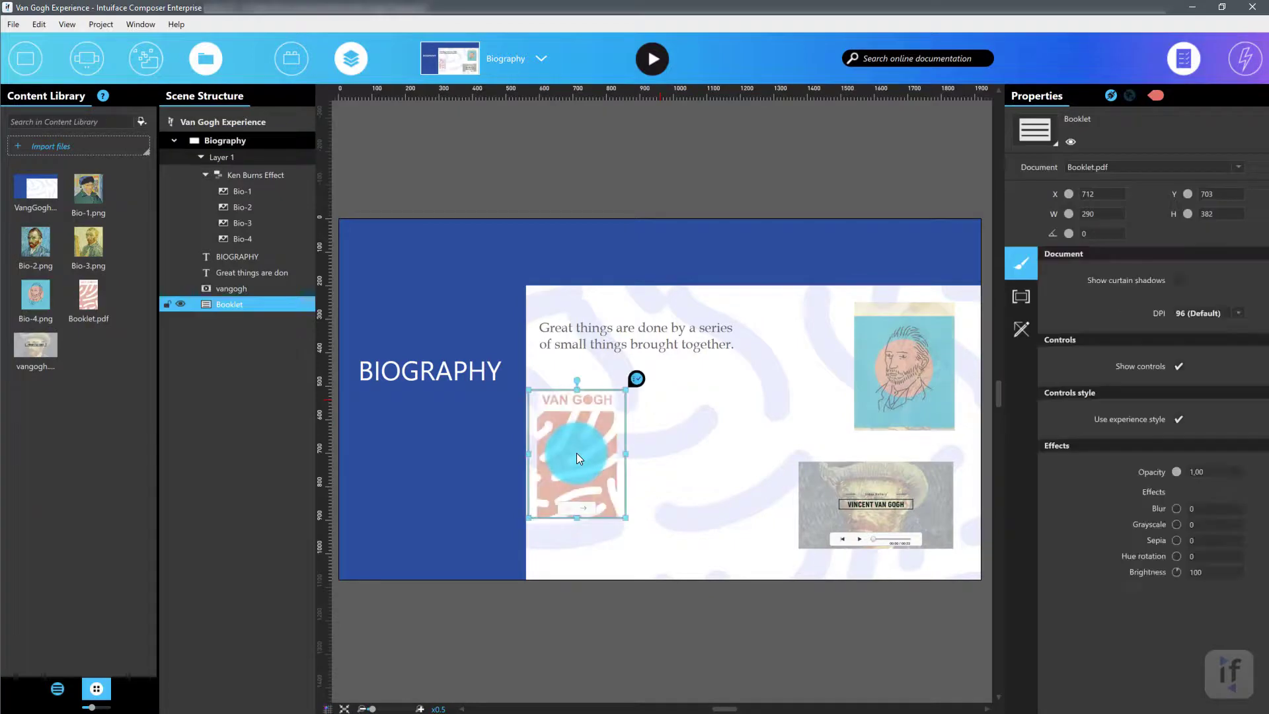
Set the booklet's width to 760 and its height to 500
click(1089, 236)
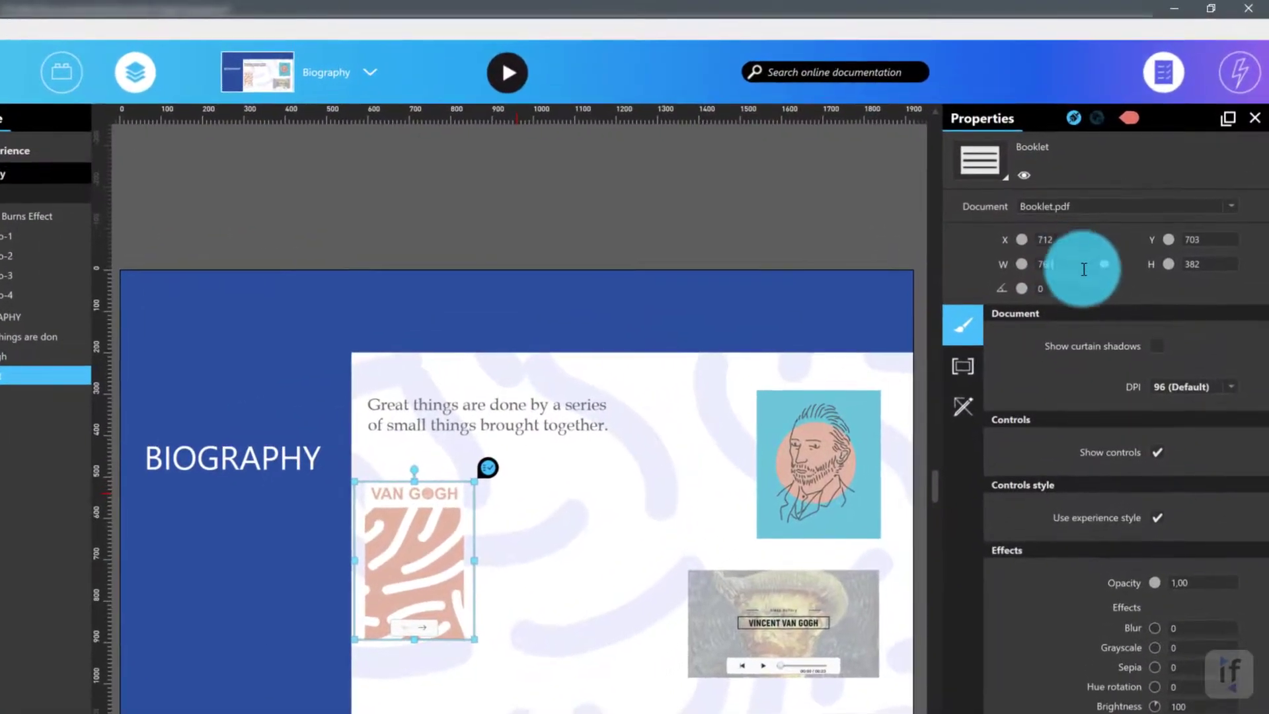
click(1209, 262)
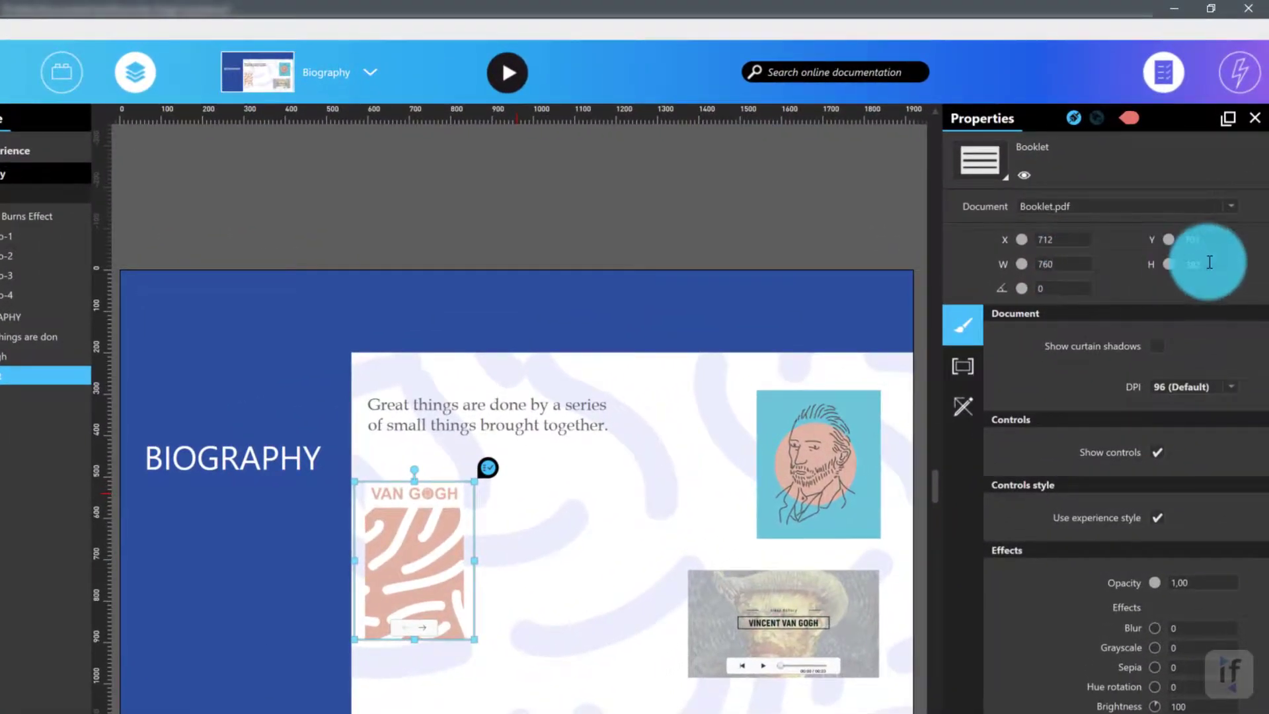
double_click(1210, 262)
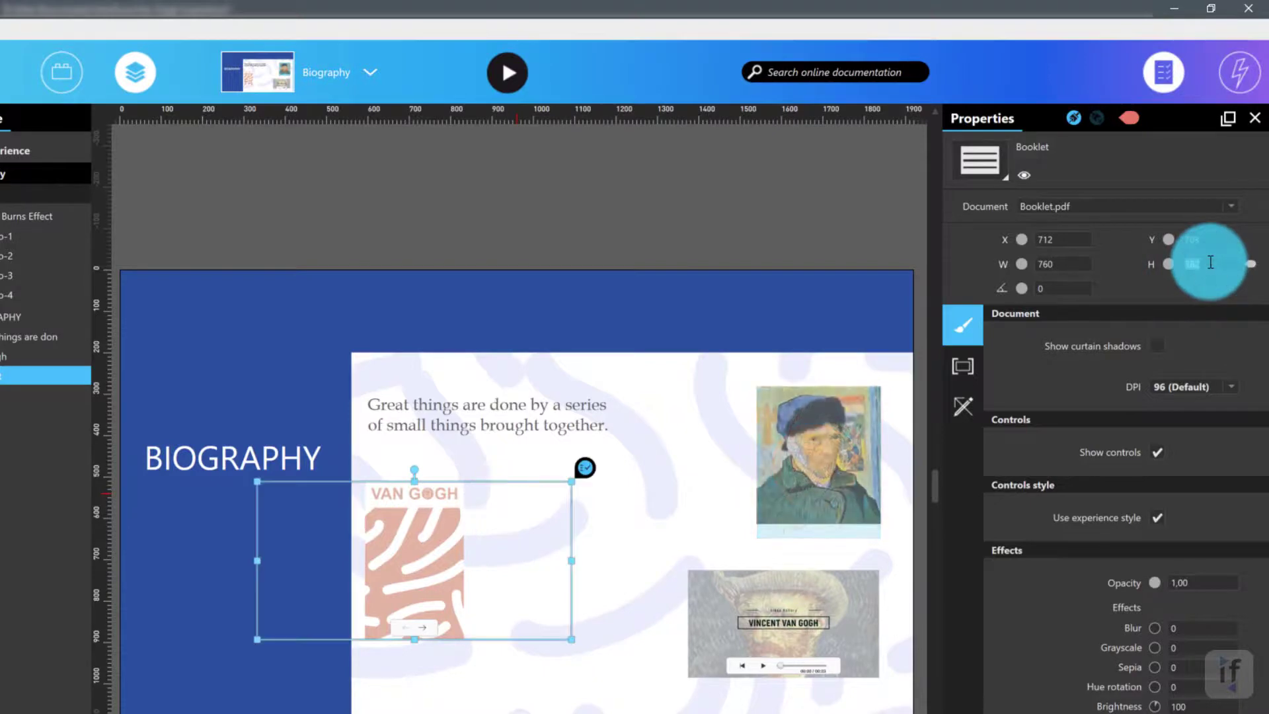
Align the booklet beneath the quote text and narrow its width to 660, ending at X 930, Y 736
drag(414, 587, 525, 600)
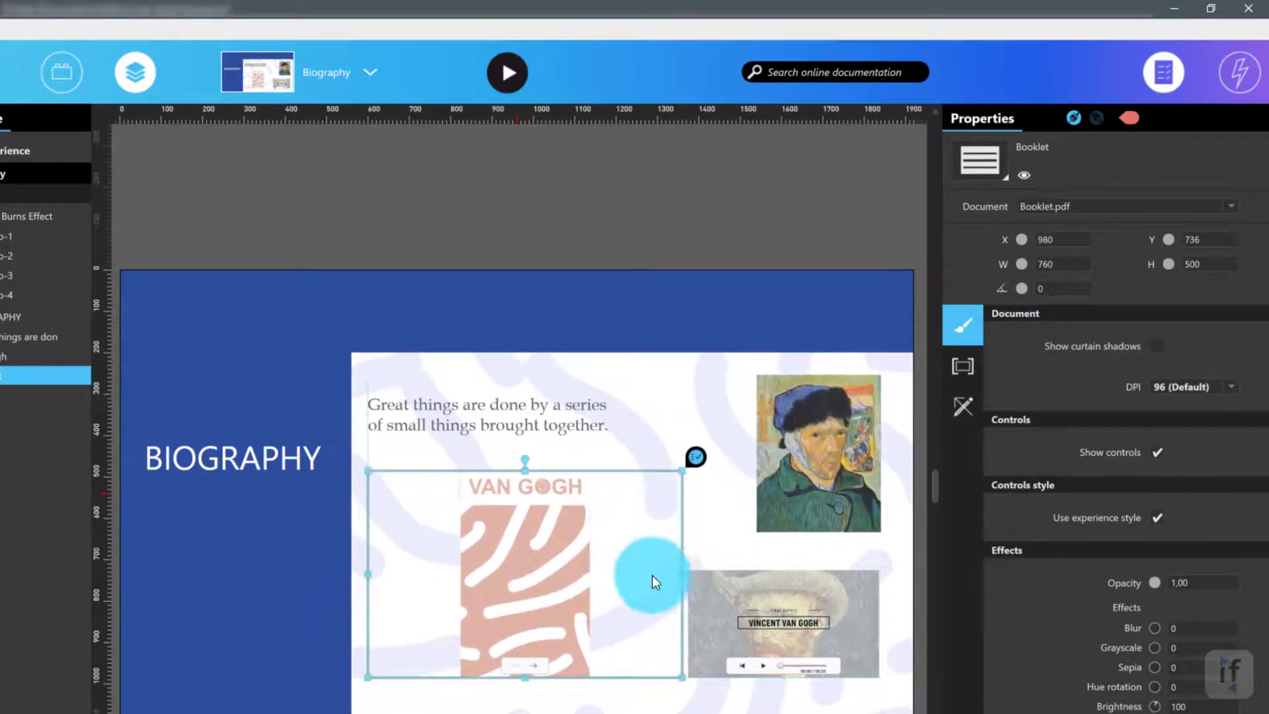
drag(682, 572, 640, 573)
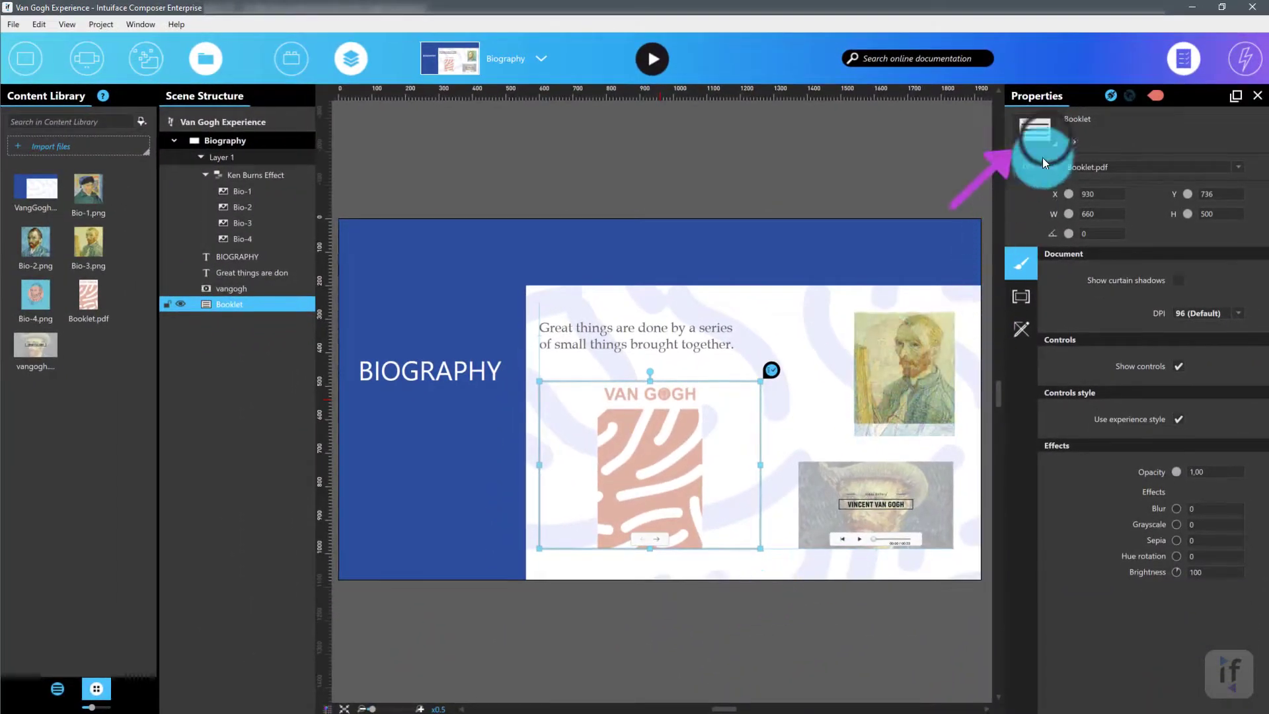
Change the booklet's display style to Book and turn off Show controls
click(1046, 139)
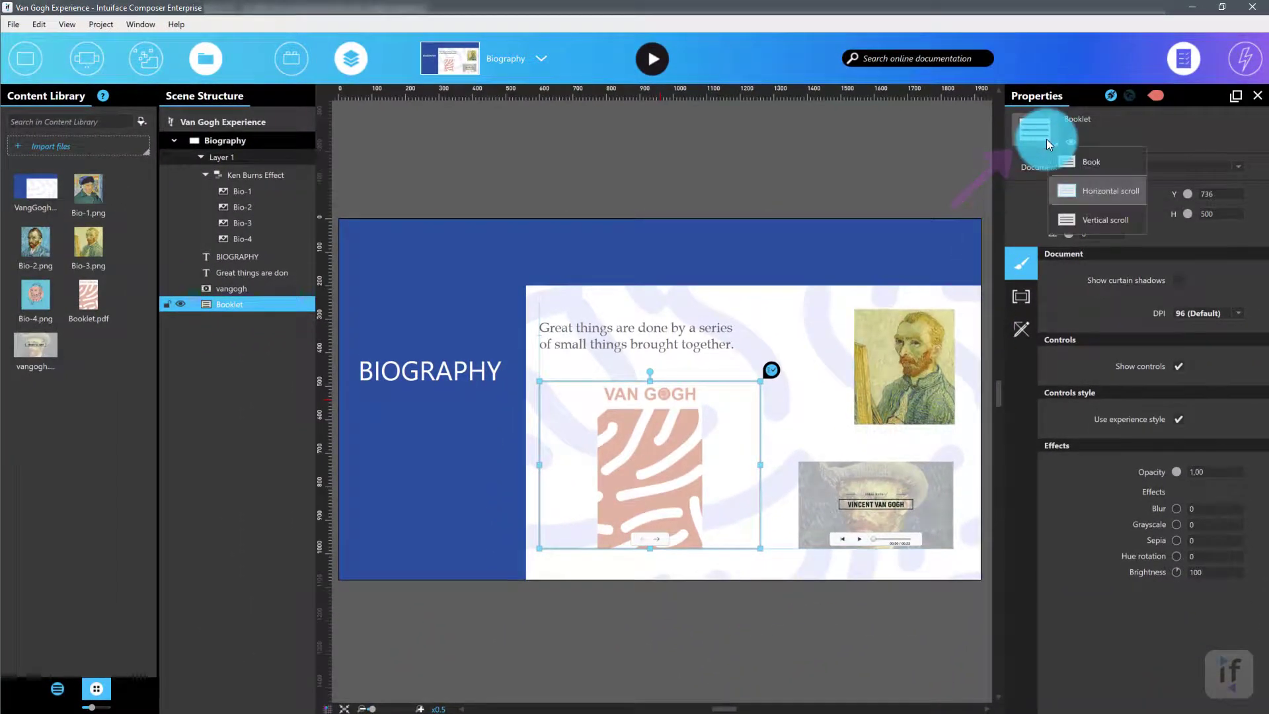
click(1120, 162)
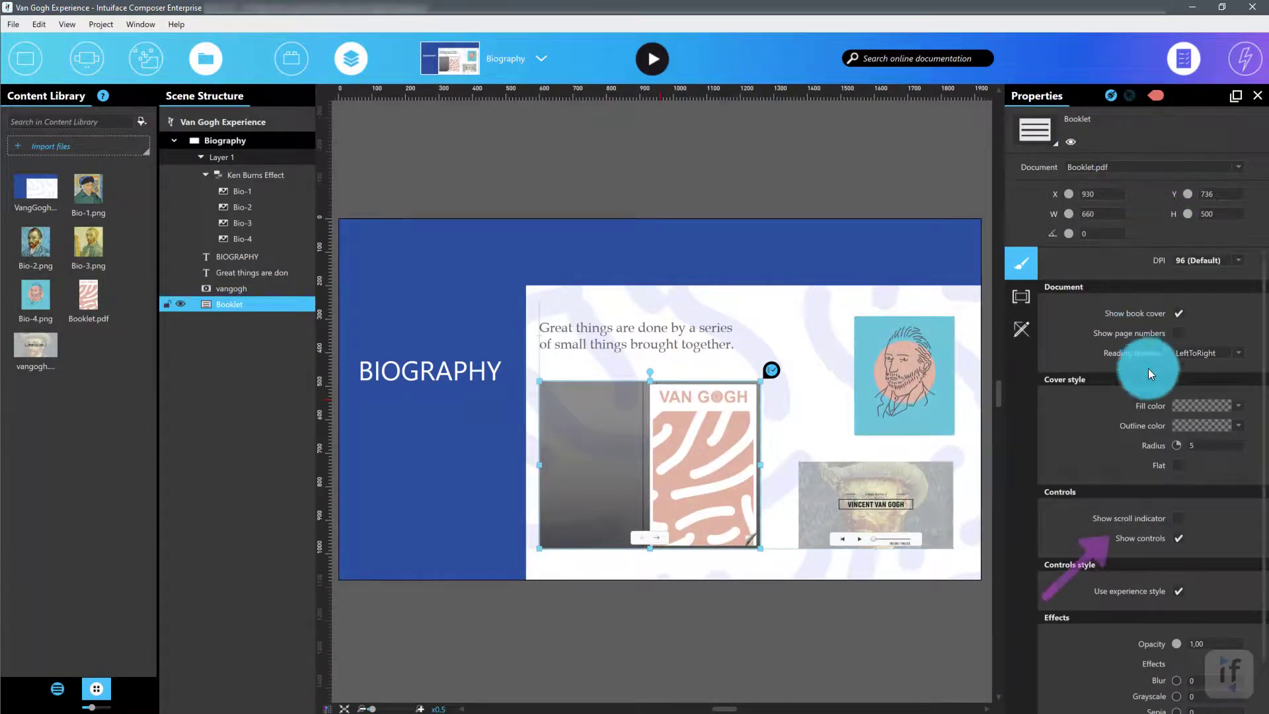
click(1175, 538)
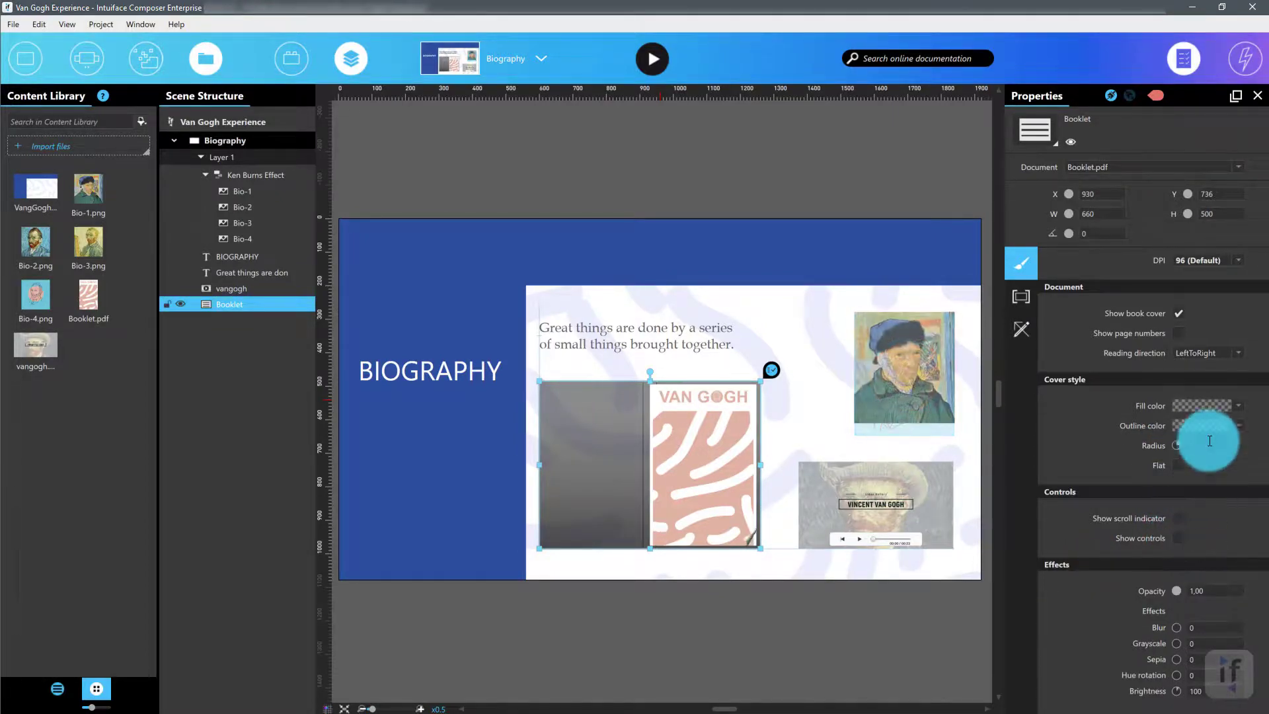
Style the booklet cover with a solid blue fill, a radius of 0 and the Flat option
click(1207, 406)
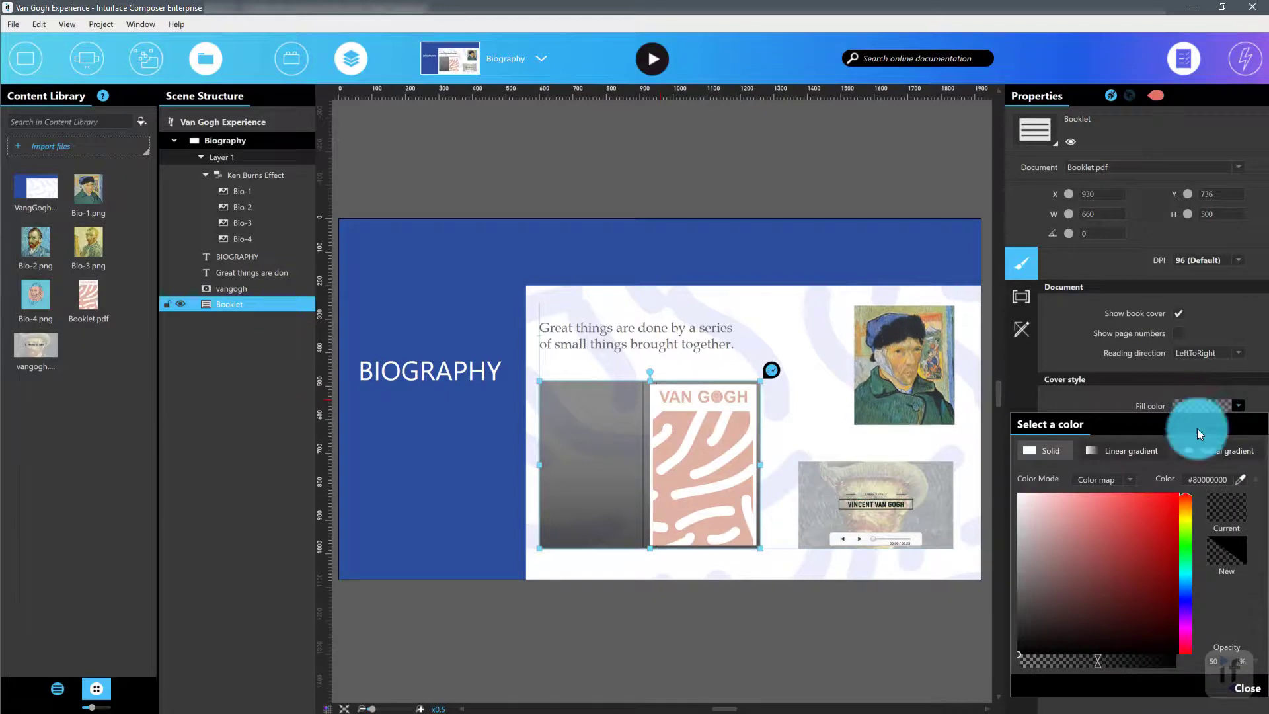
click(1185, 584)
click(1153, 498)
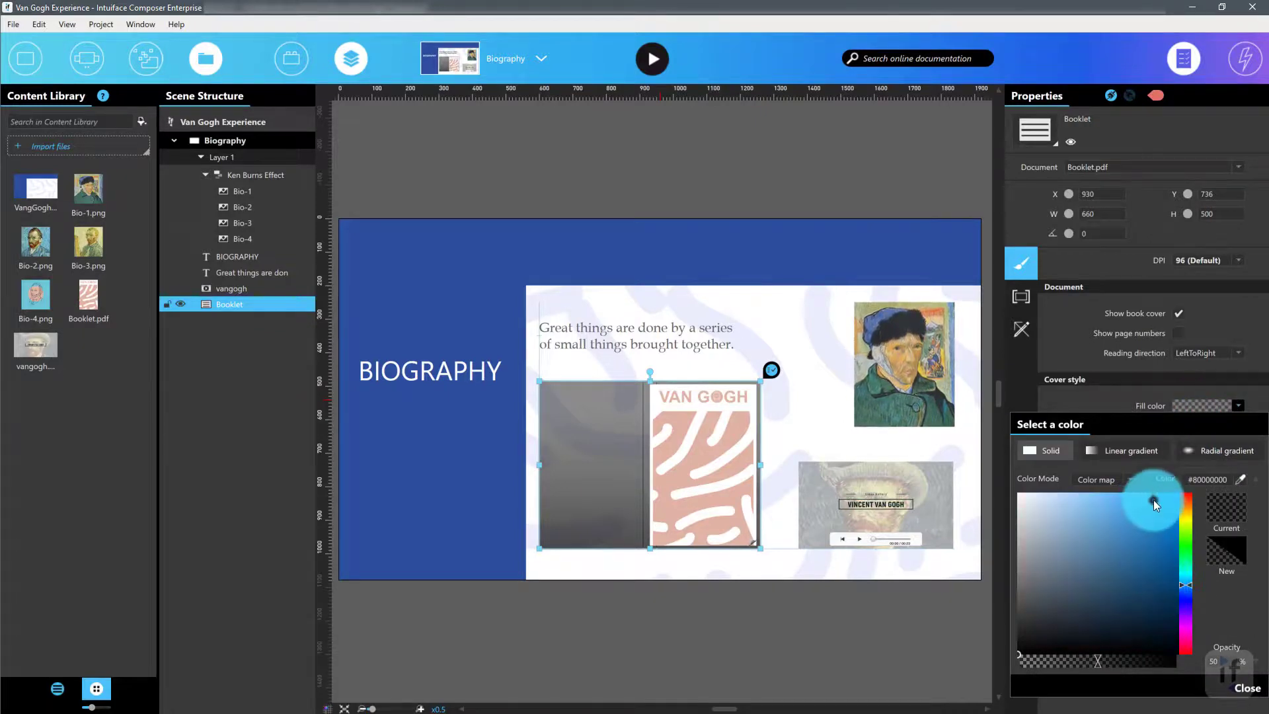
click(1245, 688)
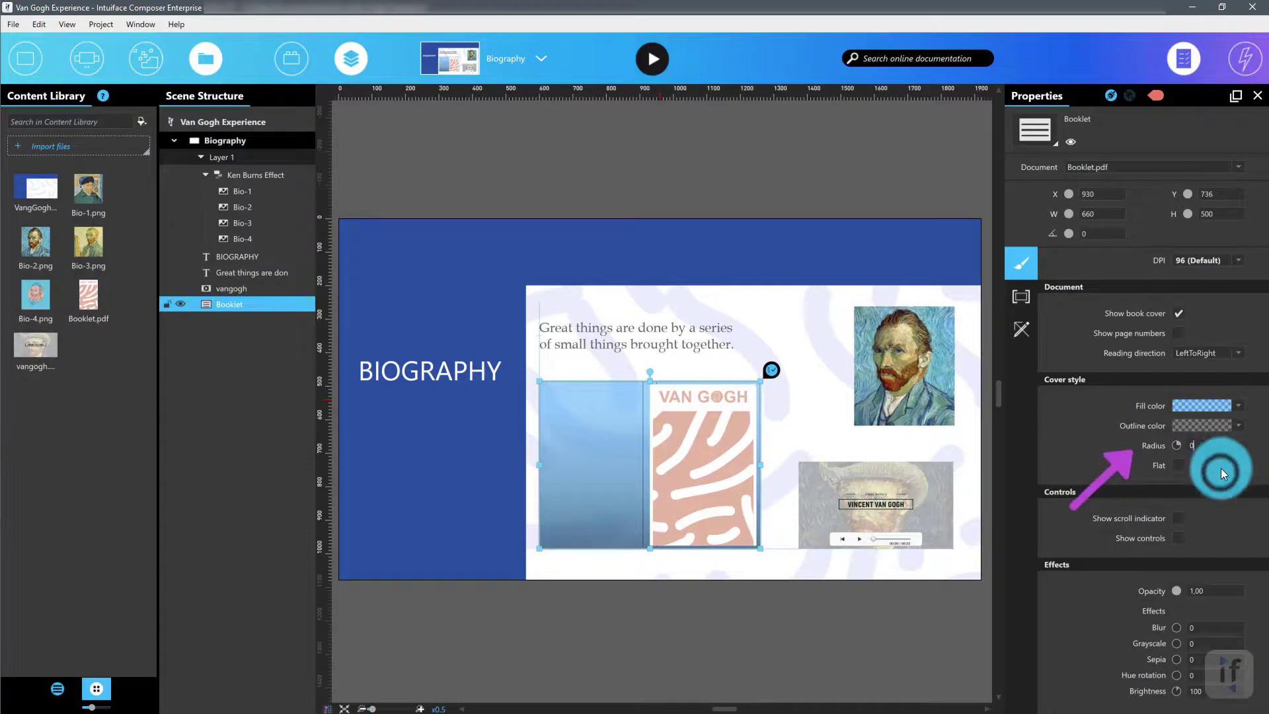
click(1178, 465)
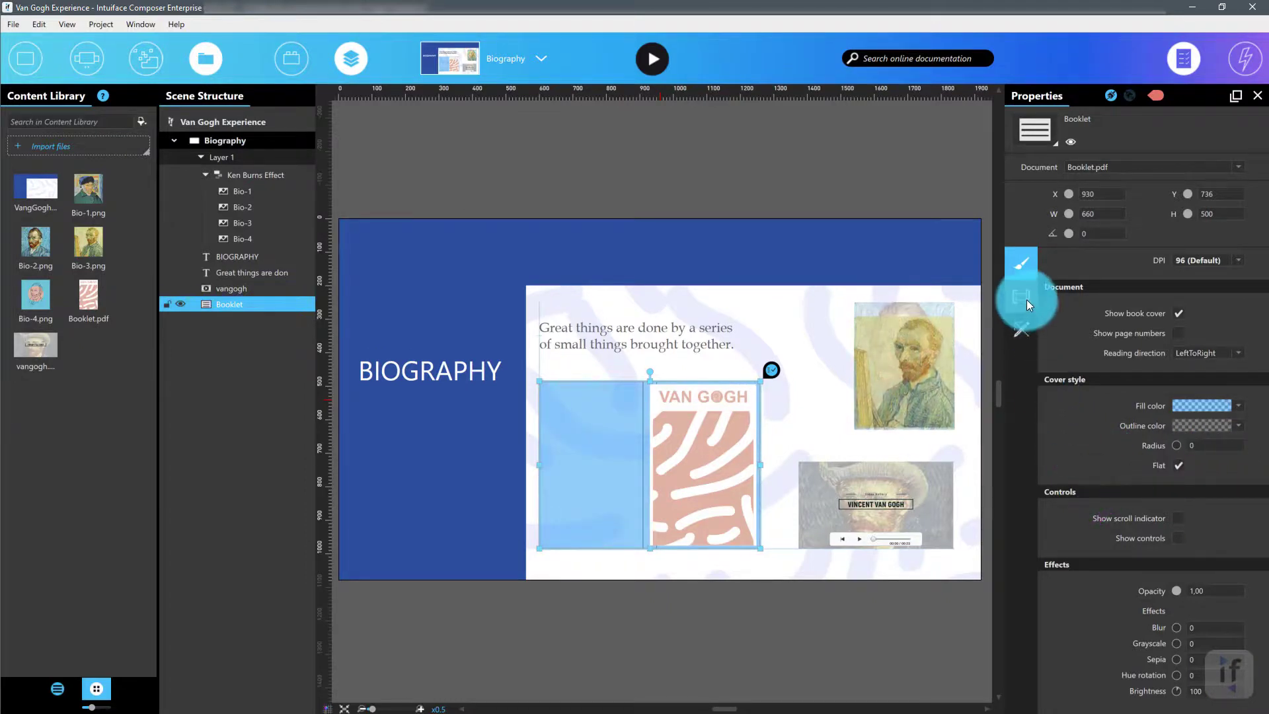
Set the booklet's container to Free
click(1025, 299)
click(1151, 292)
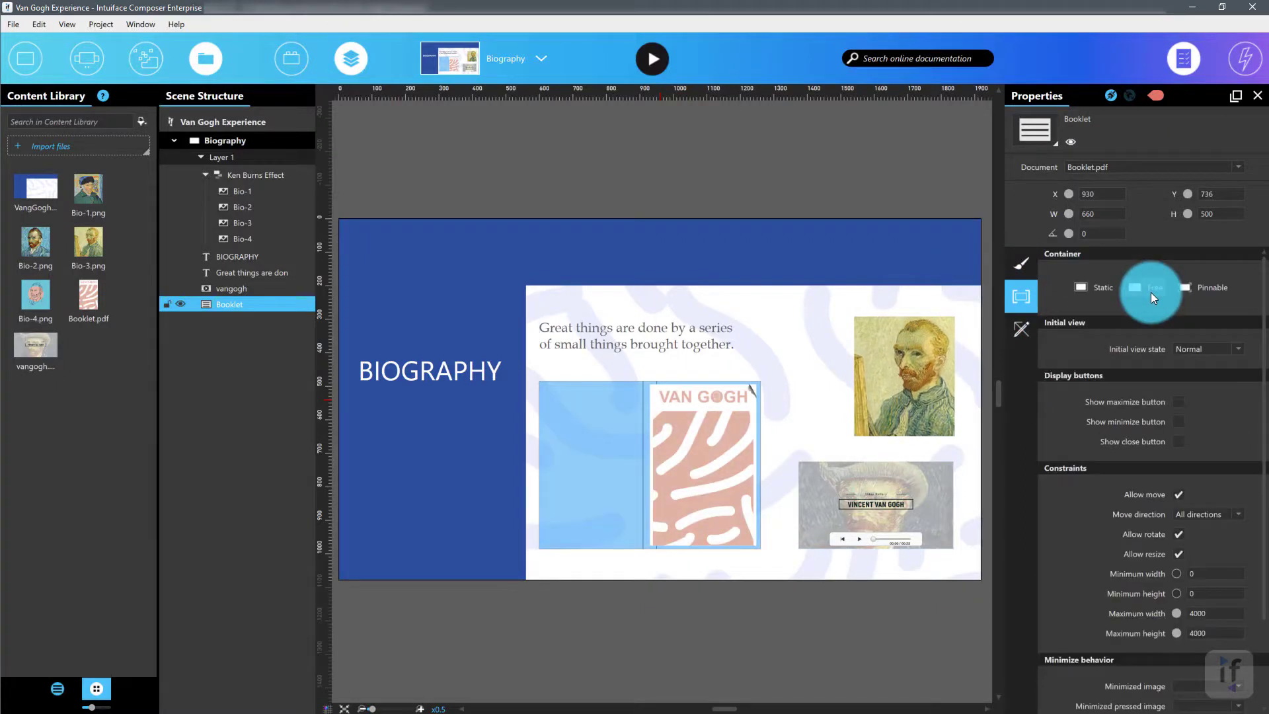
Play the experience and turn the booklet's pages from the cover to the Sunflowers spread
click(646, 62)
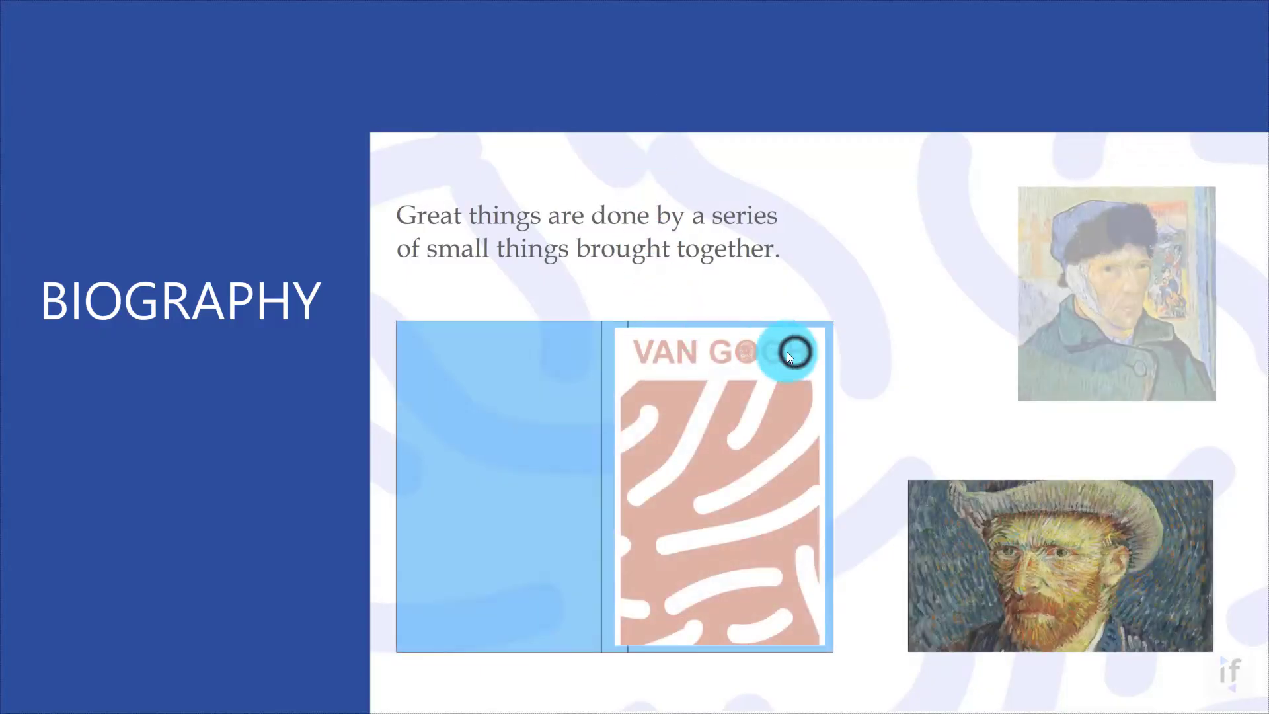
drag(786, 352, 551, 374)
drag(803, 374, 429, 407)
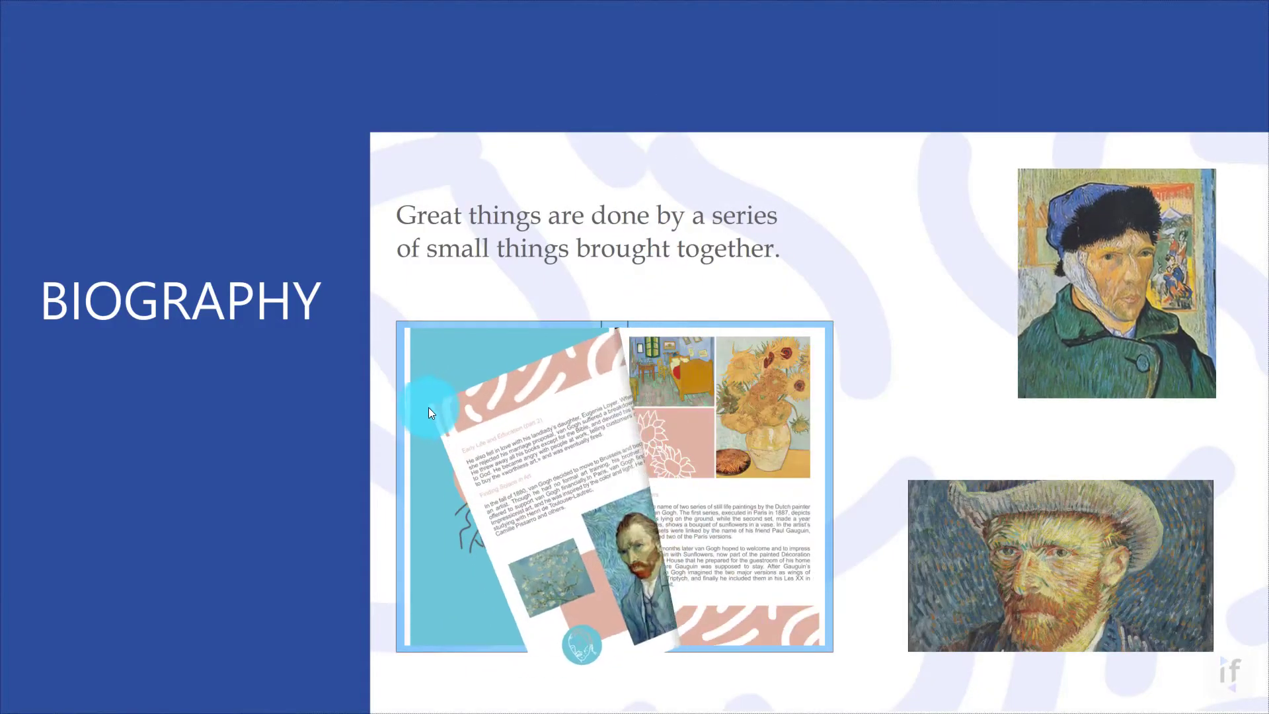
Bring up the video's playback controls in the running scene and scrub along its timeline
click(1072, 596)
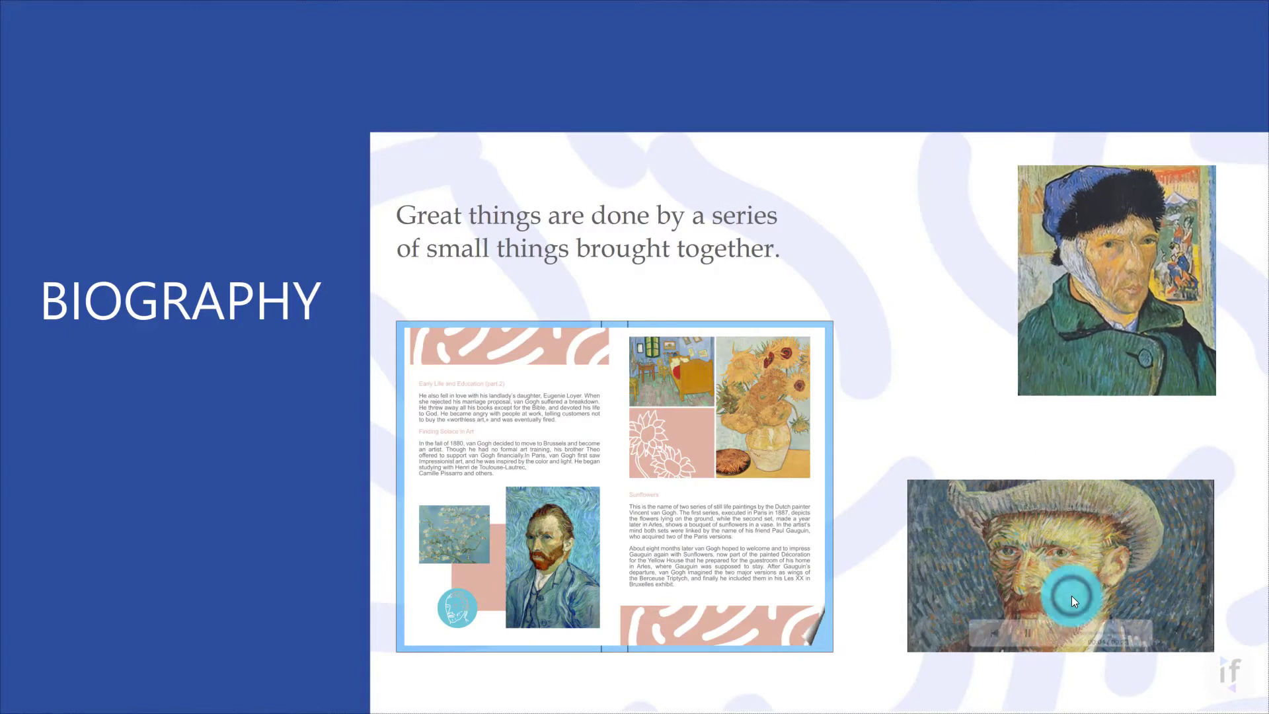
click(1080, 632)
click(1100, 633)
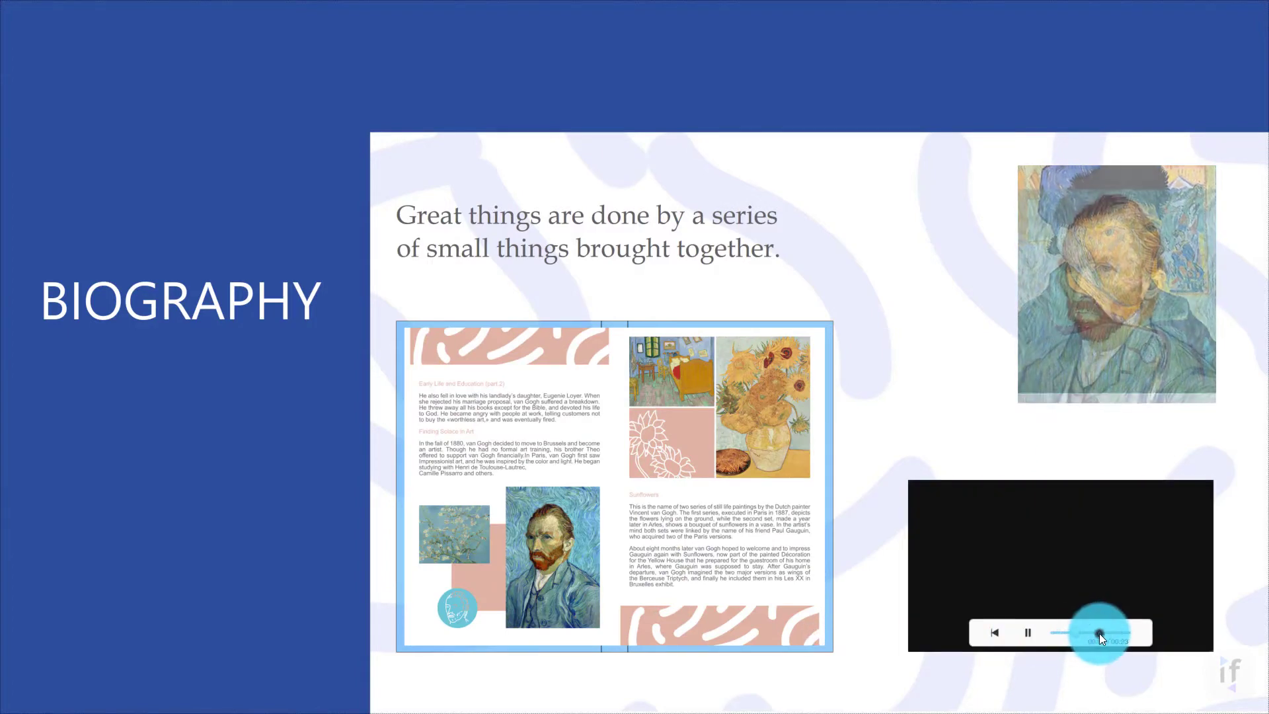
Turn the booklet to its back cover, and test moving and rotating it within the scene
drag(796, 377, 586, 382)
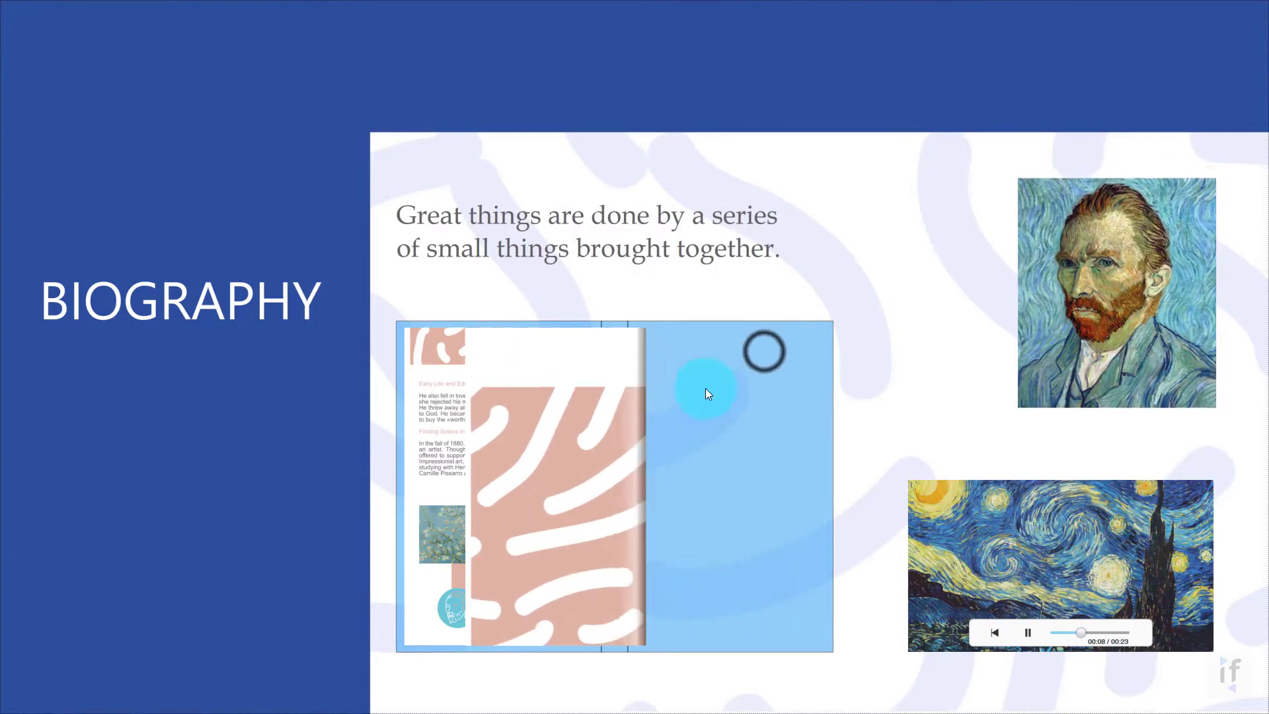
drag(705, 388, 740, 444)
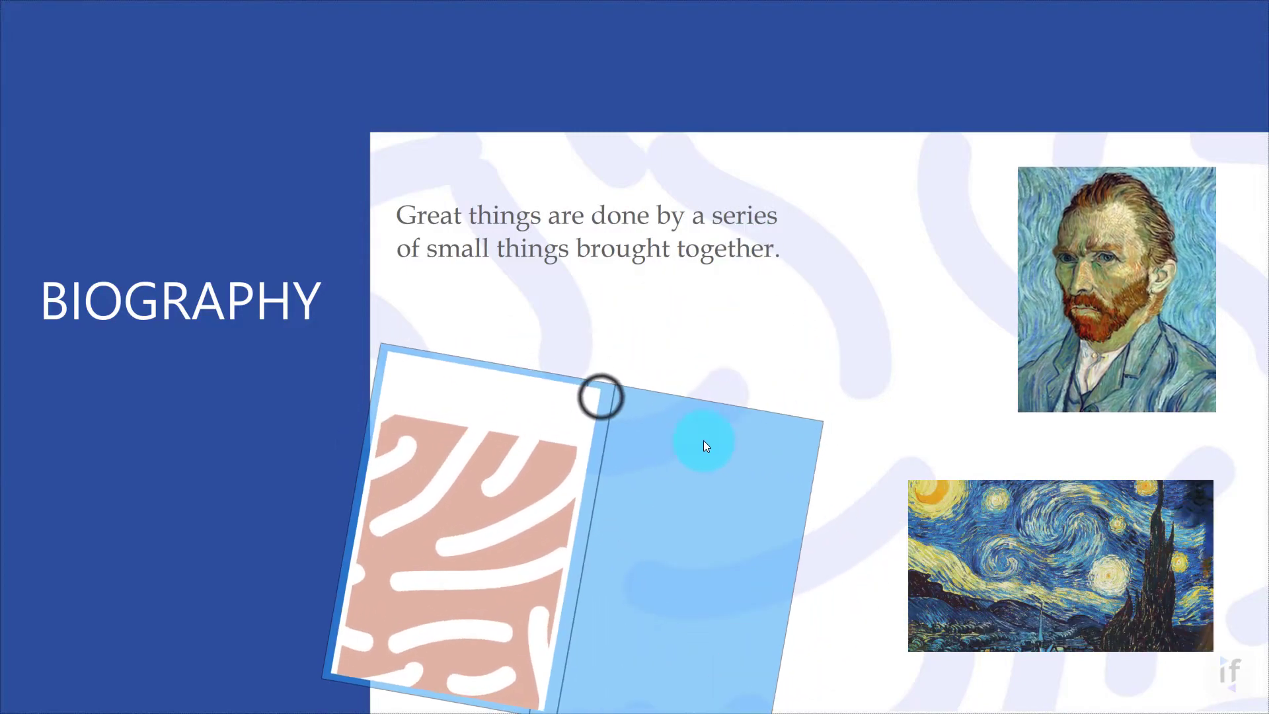